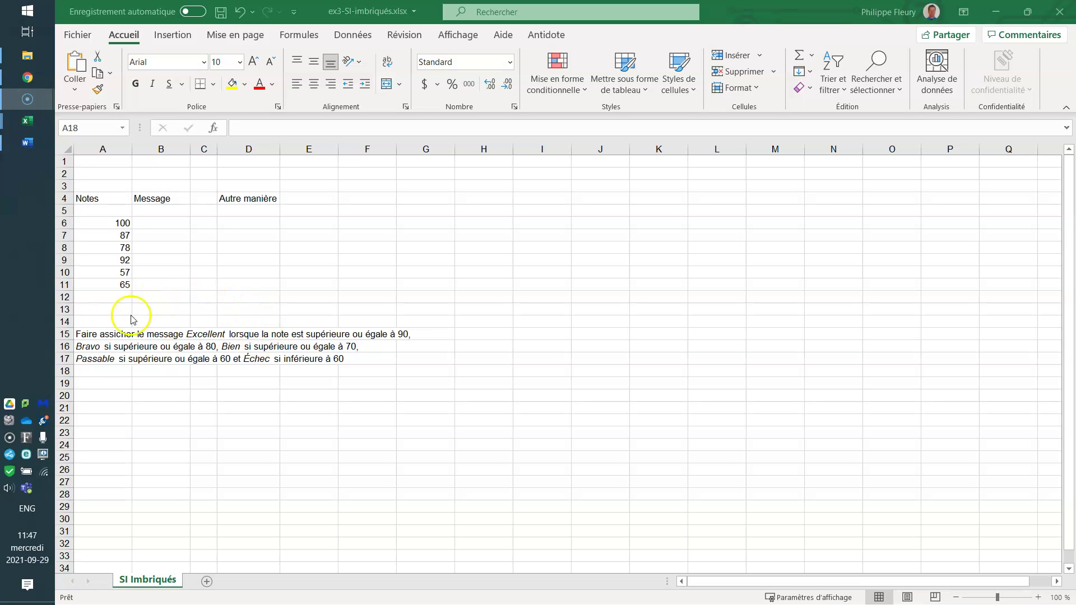
Step: Correct the misspelled word "assicher" to "afficher" in the instruction text in cell A15
left_click(92, 334)
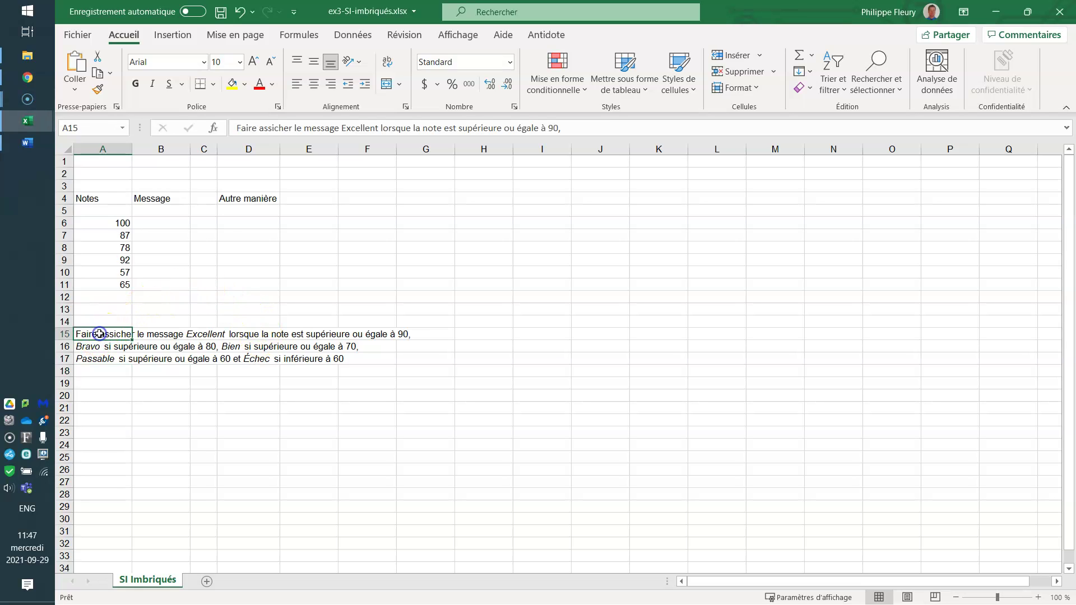
left_click(250, 134)
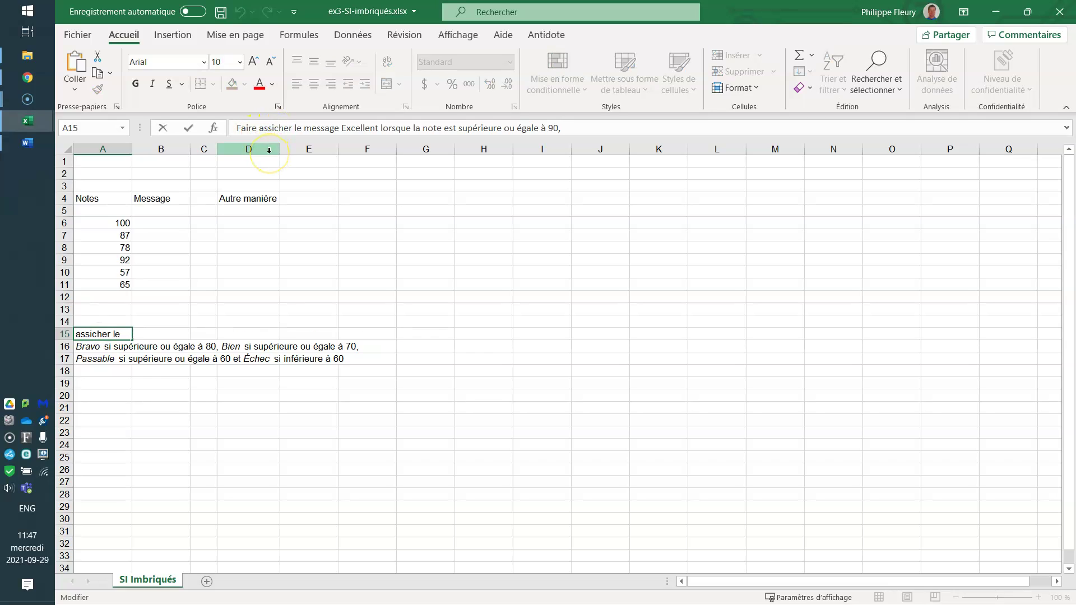
key("BackSpace")
key("BackSpace")
key("BackSpace")
type("aff")
key("Return")
key("Up")
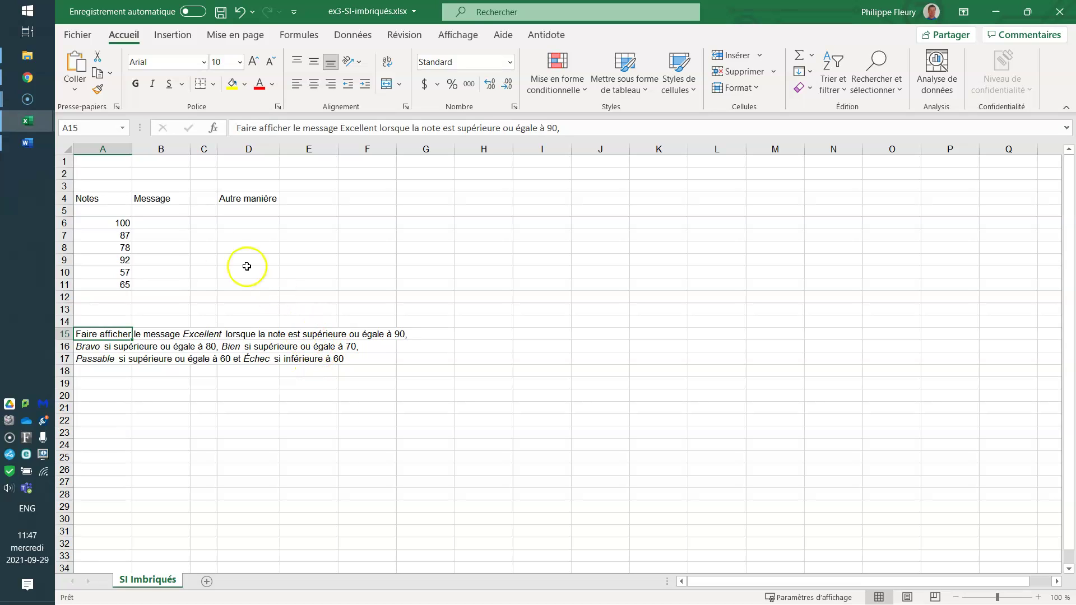
Step: Begin an SI formula in B6 that tests whether the grade meets A6>=90
left_click(151, 224)
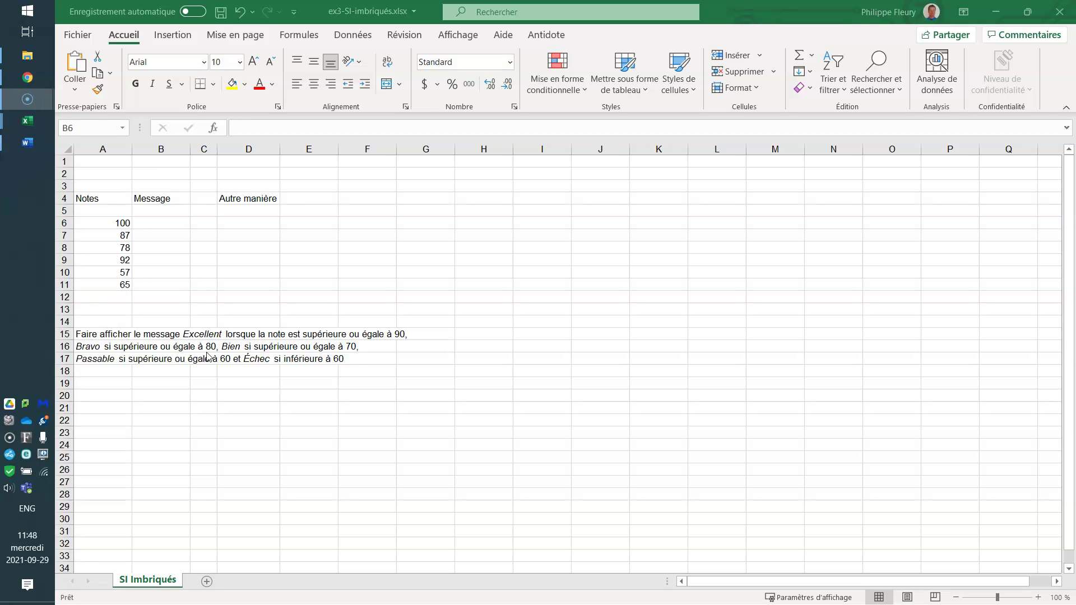
left_click(171, 224)
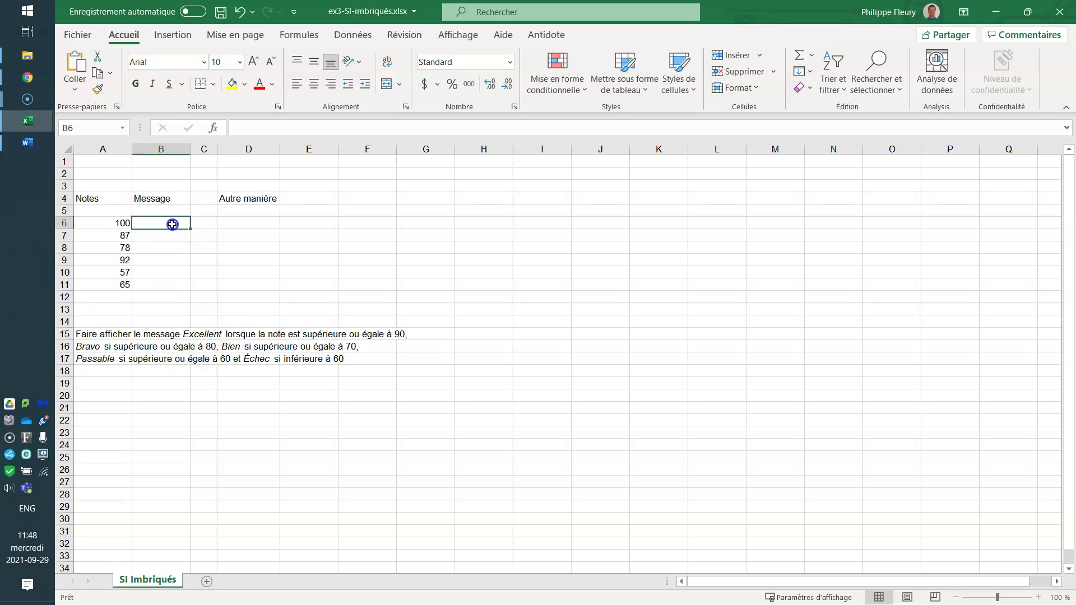
left_click(254, 128)
type("=SI")
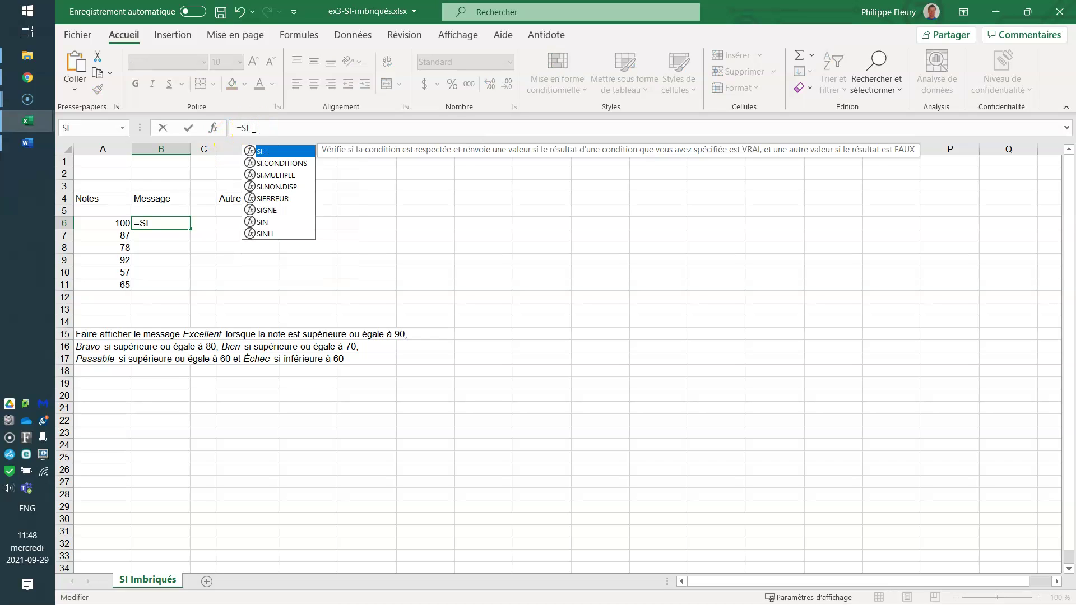
type("(")
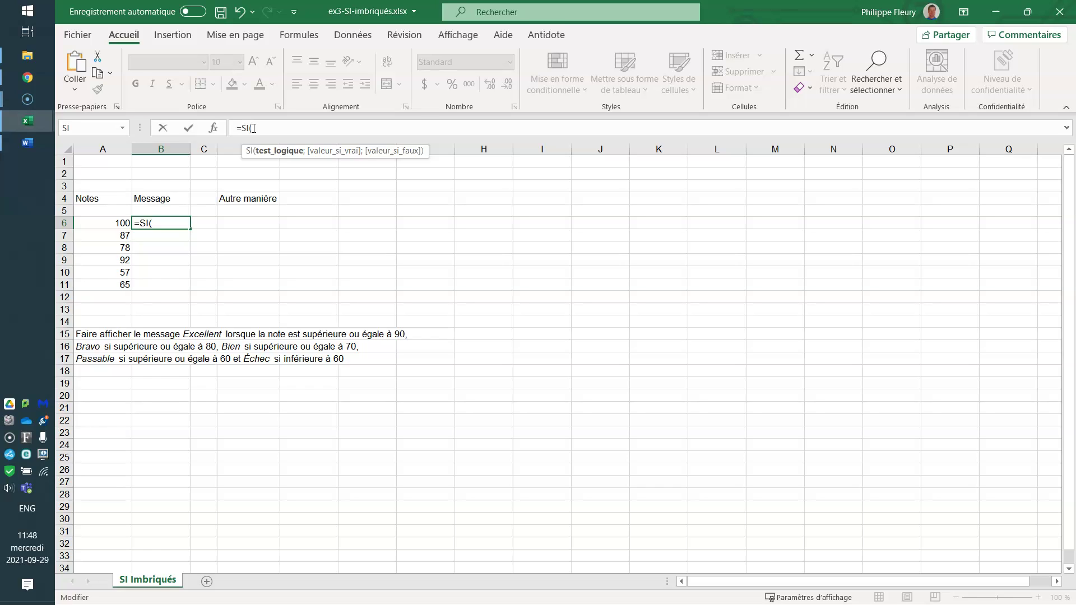
left_click(98, 223)
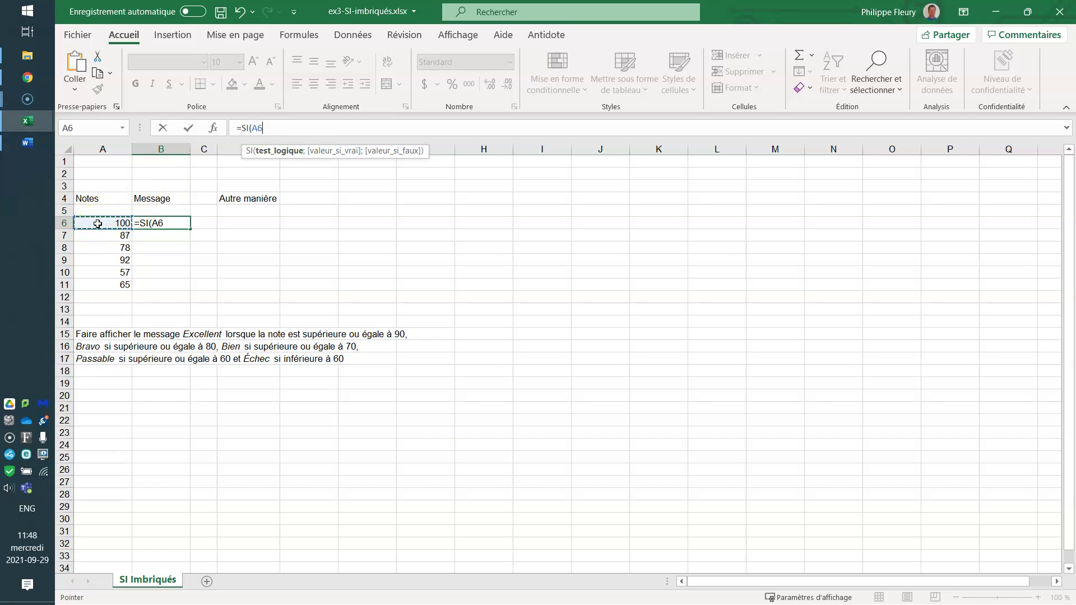
type(">=90")
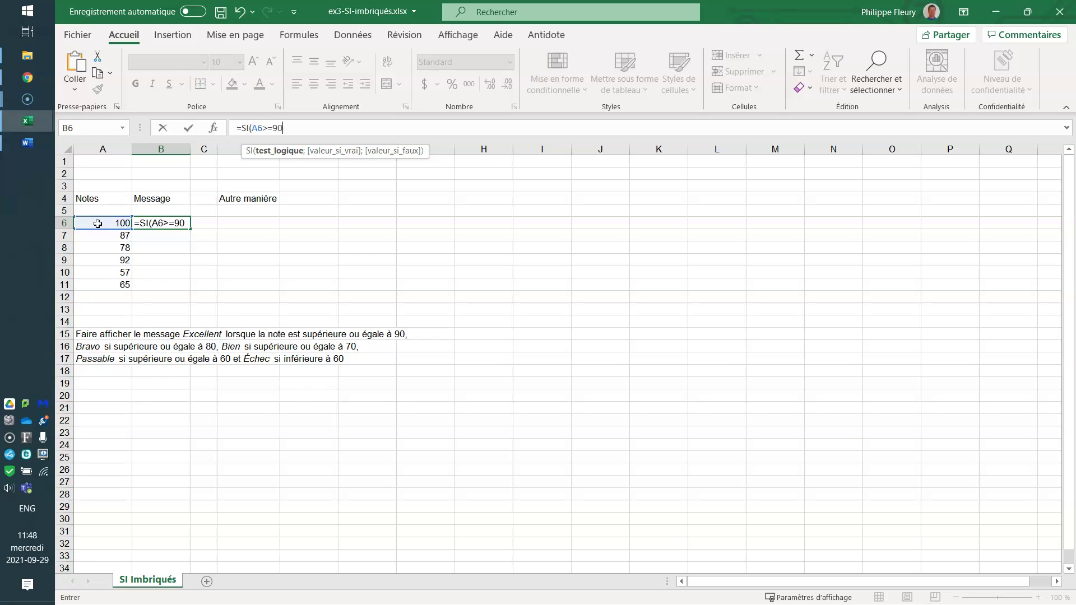
type(";")
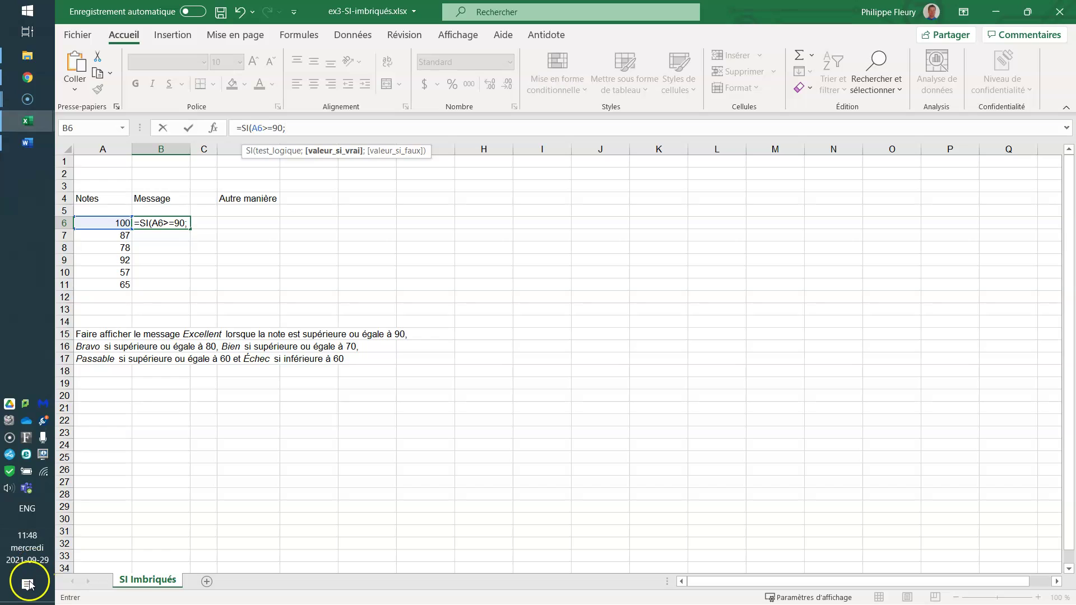
Step: Complete the B6 formula with "Excellent" as the true value and "Barvo" as the false value
left_click(308, 129)
type("\"EXc")
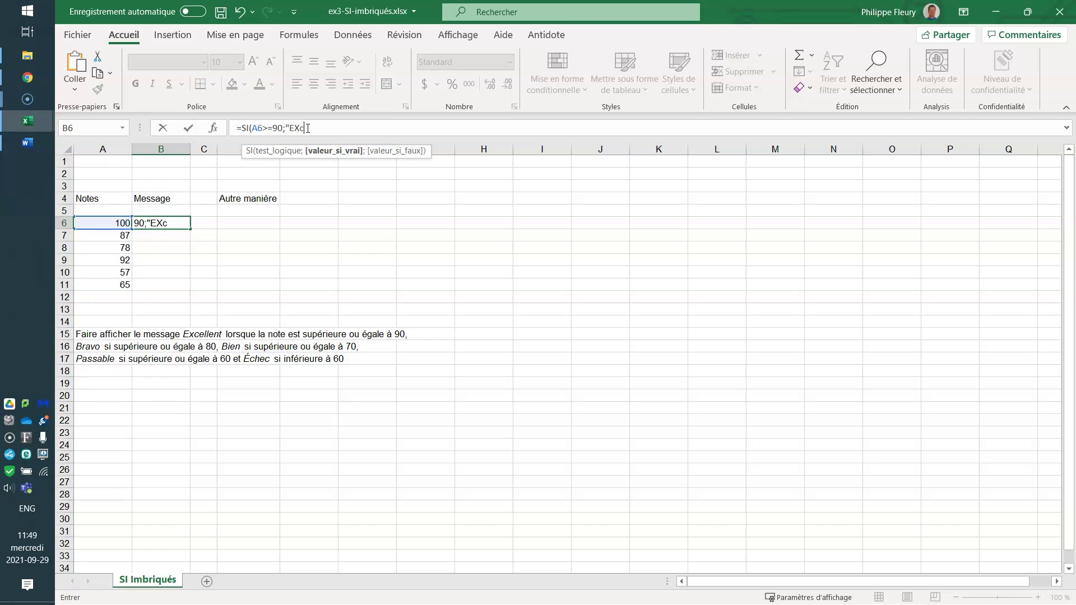
key("BackSpace")
type("xcellent\";")
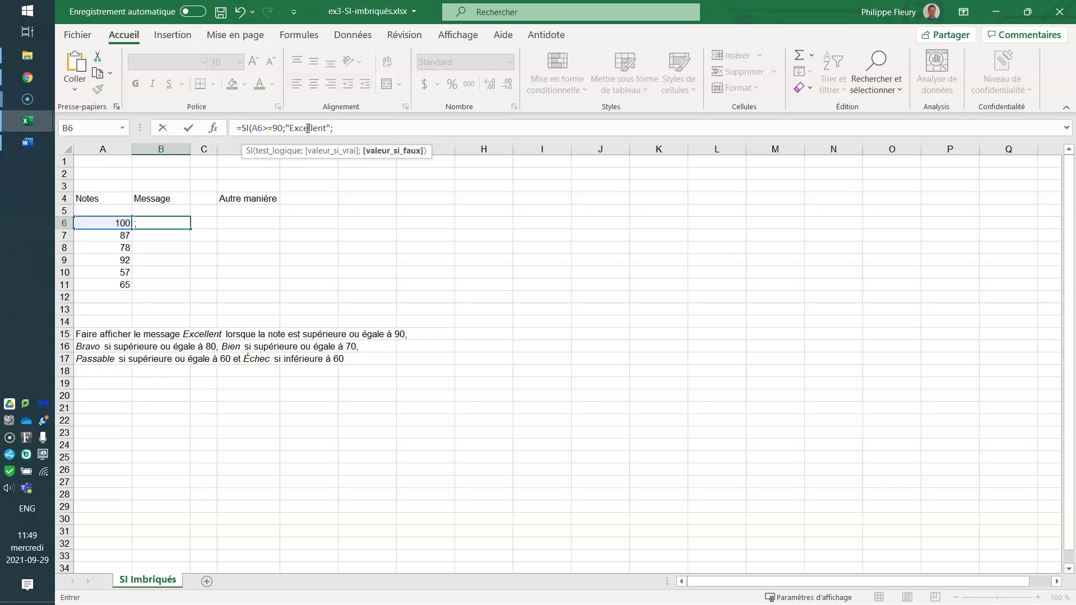
type("\"Barvo\")")
key("Return")
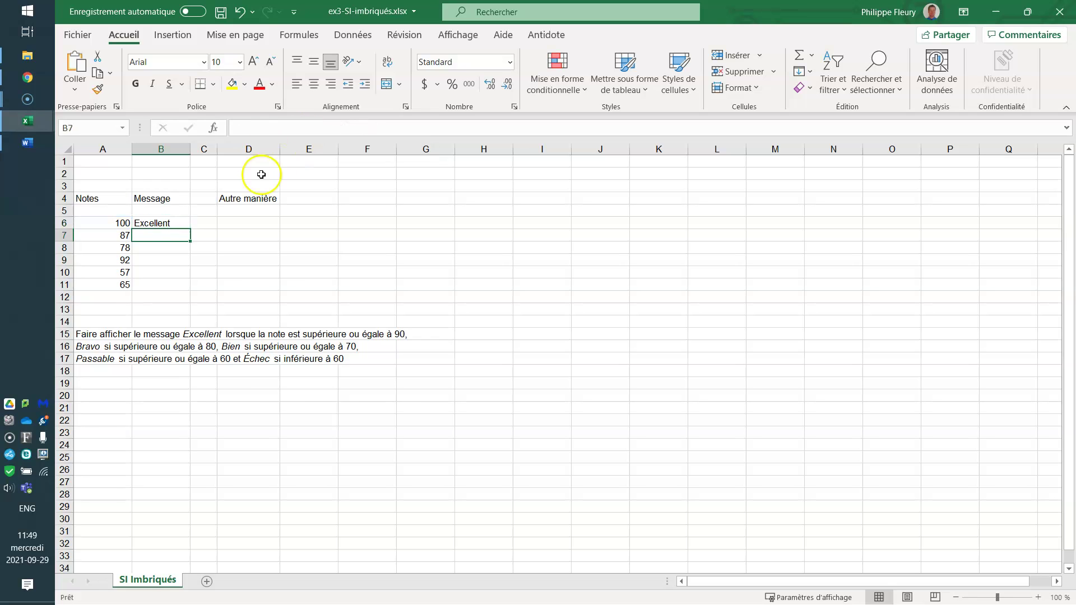
Step: Try the B6 formula on the other grades by filling it down to B11, and undo the fill
left_click(171, 223)
left_click_drag(187, 241, 173, 284)
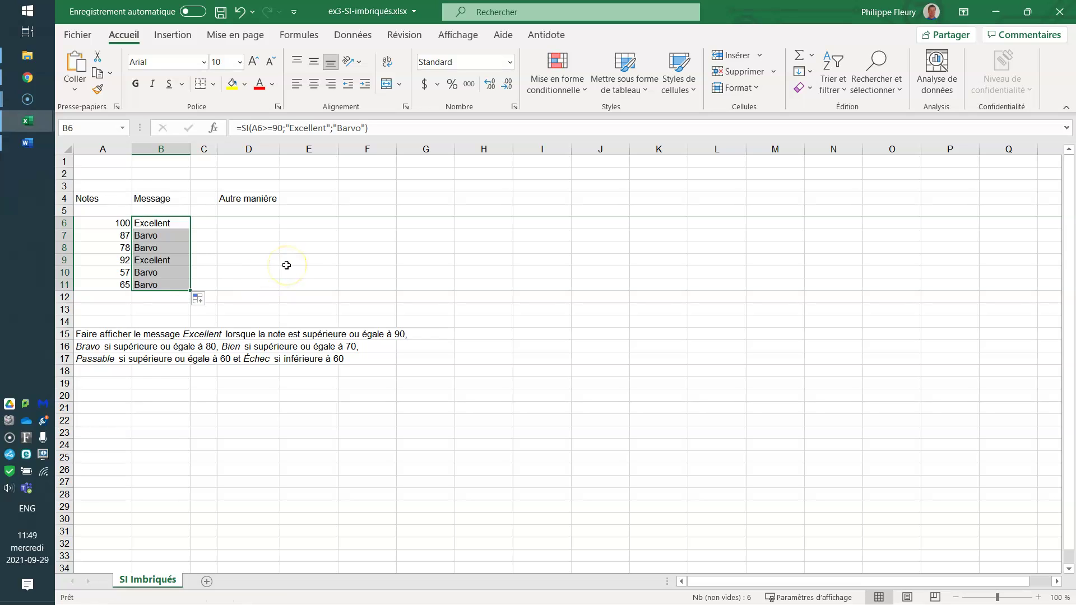
key("ctrl+z")
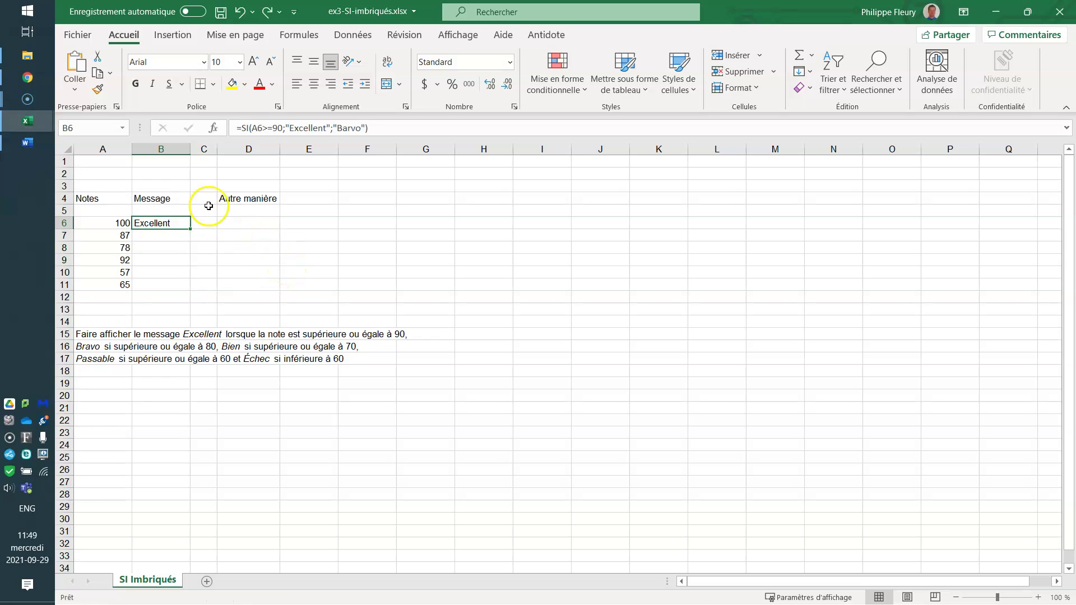
left_click(303, 129)
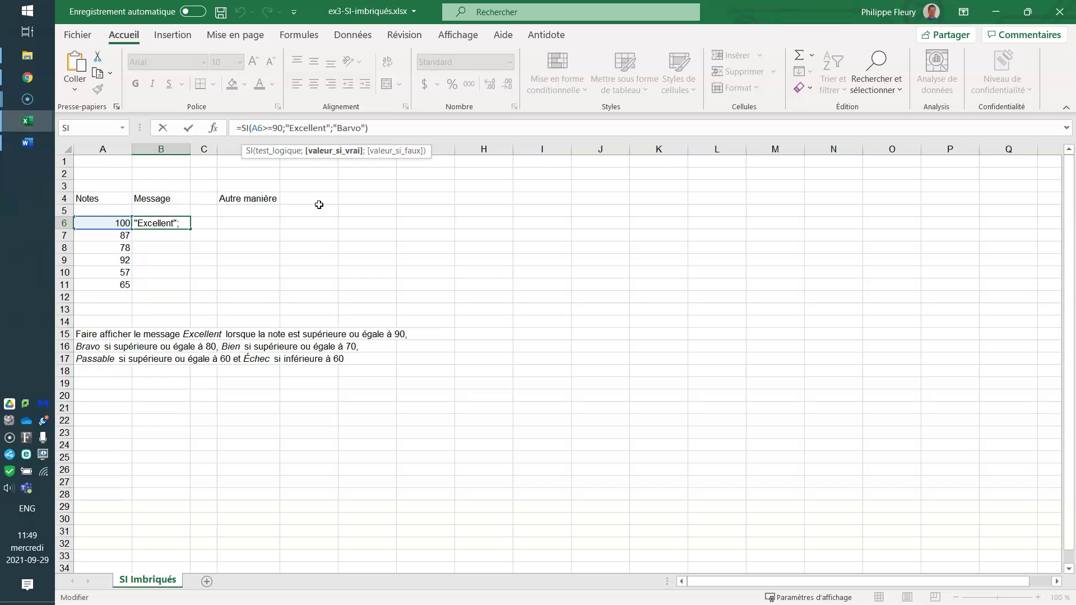
key("Return")
key("Up")
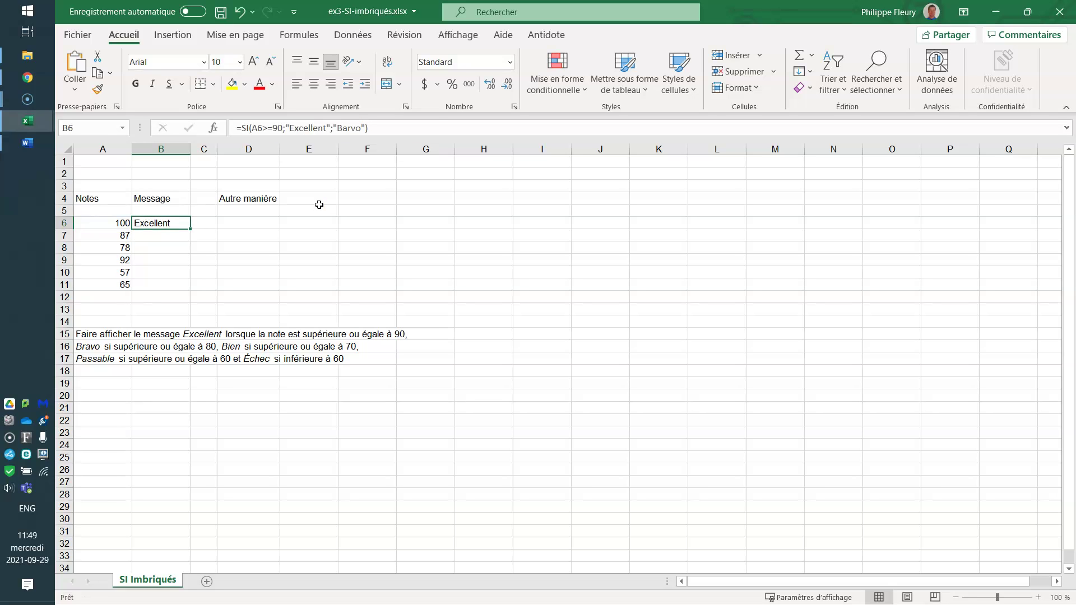
Step: Remove the "Barvo" false value from the SI formula in B6, keeping its closing parenthesis
left_click(365, 127)
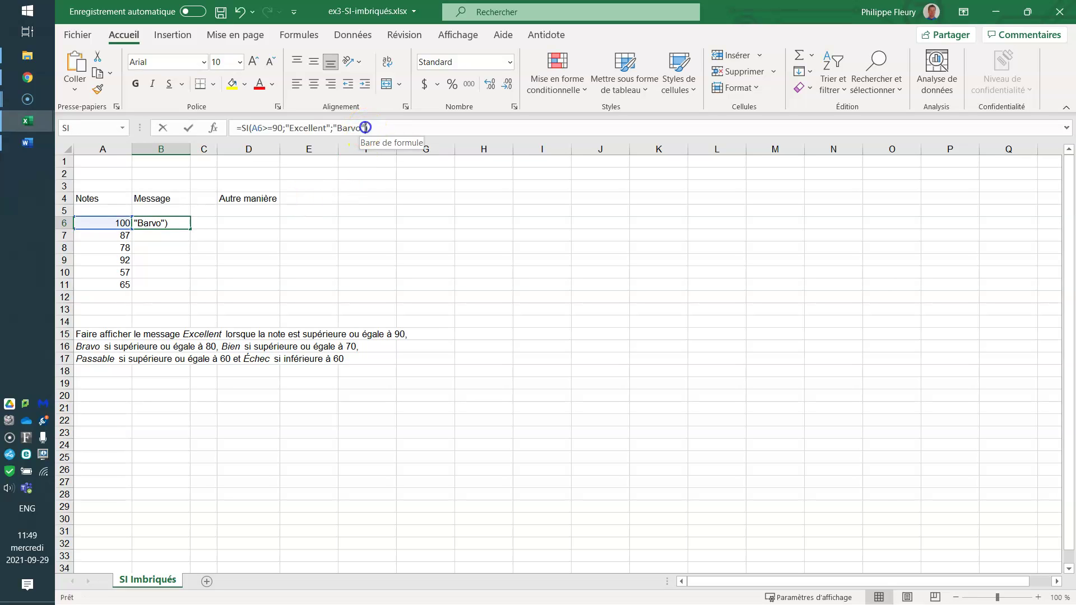
key("shift+Left")
key("shift+Left")
key("shift+Left")
key("shift+Left")
key("shift+Left")
key("shift+Left")
key("shift+Left")
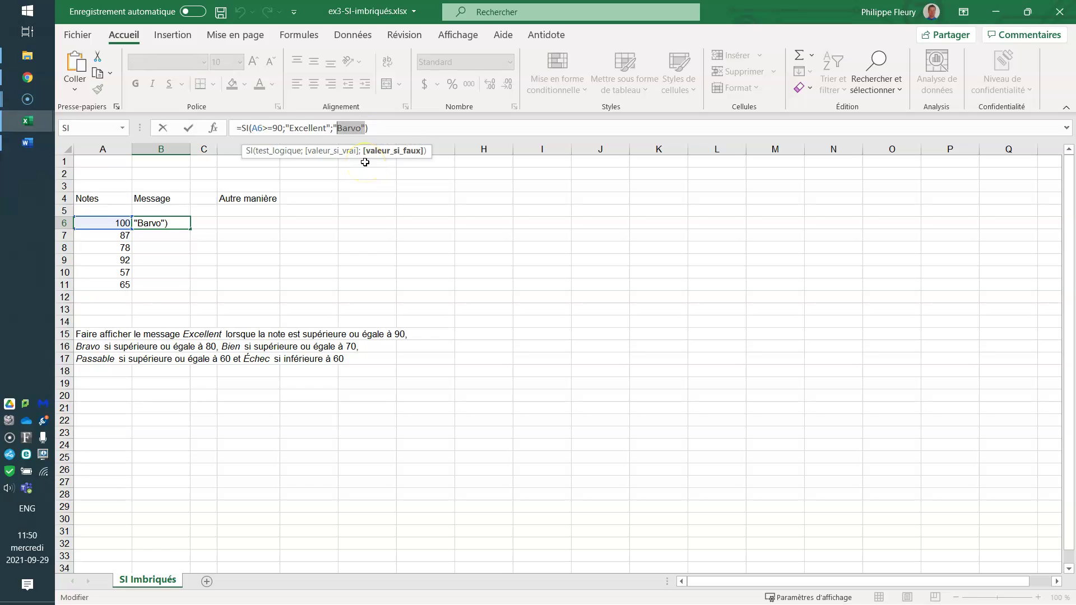
key("BackSpace")
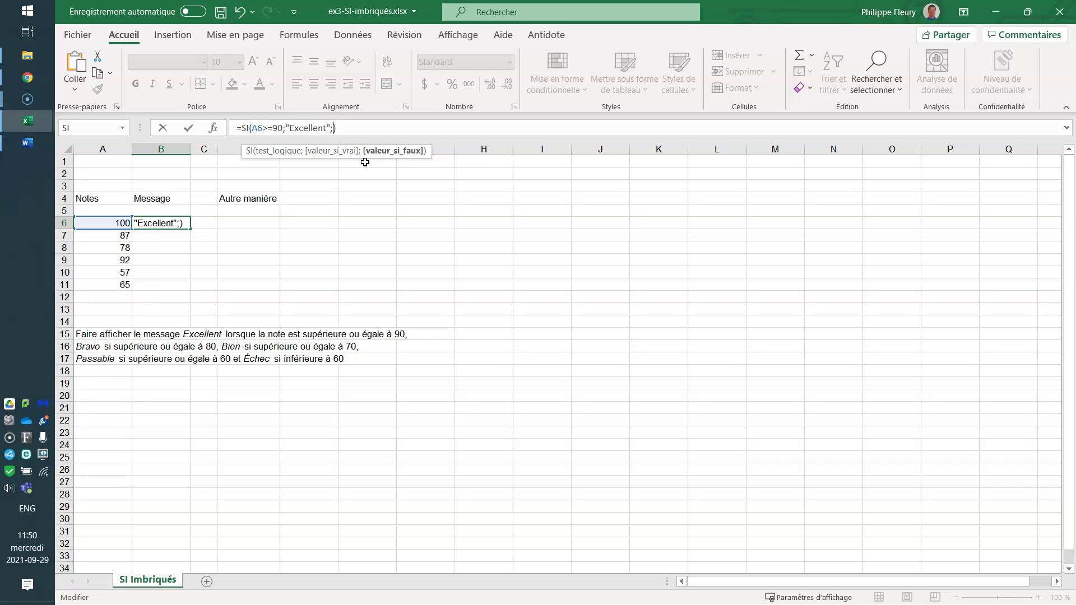
Step: Nest a second SI as the false value in the B6 formula, testing A6>80 and returning "Bravo" when true
type("SI(")
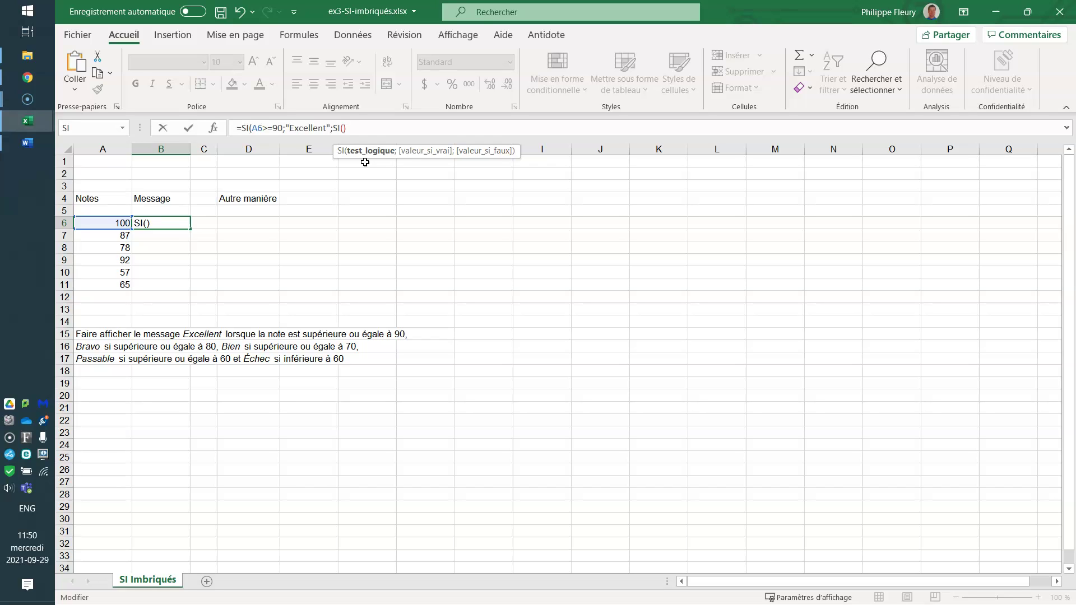
left_click(111, 223)
type(">")
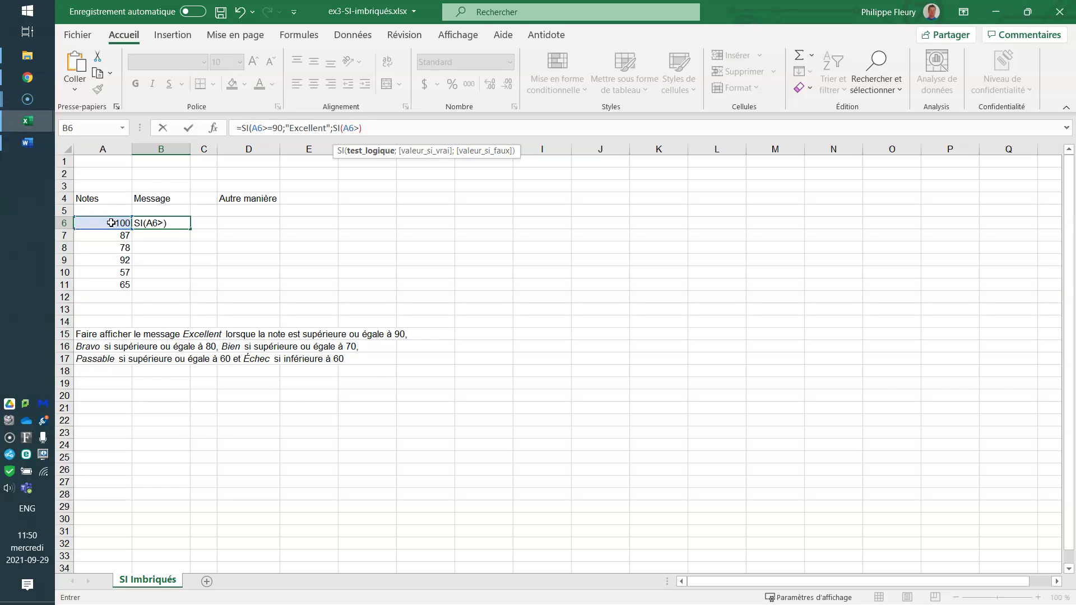
type("80;\"")
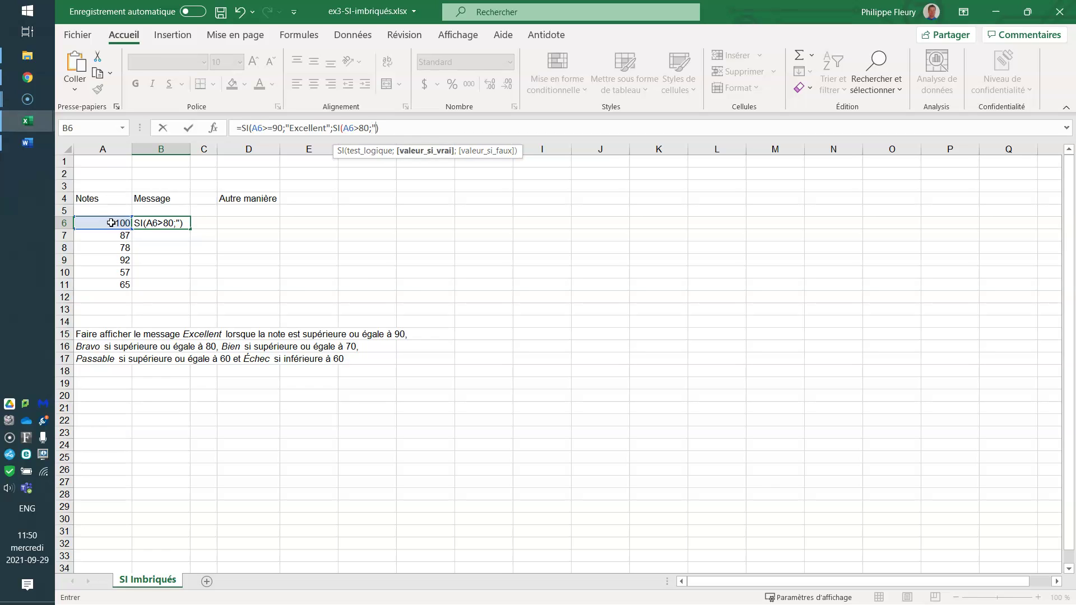
type("Bravo\";")
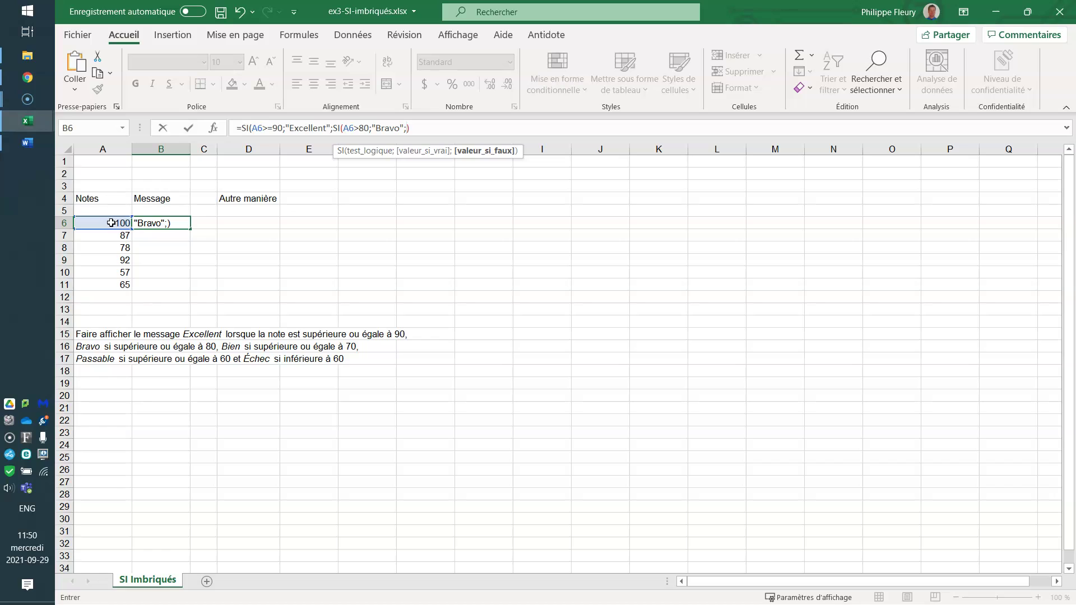
Step: Nest a third SI in the B6 formula, testing A6>70 and returning "Bien" when true
type("SI(")
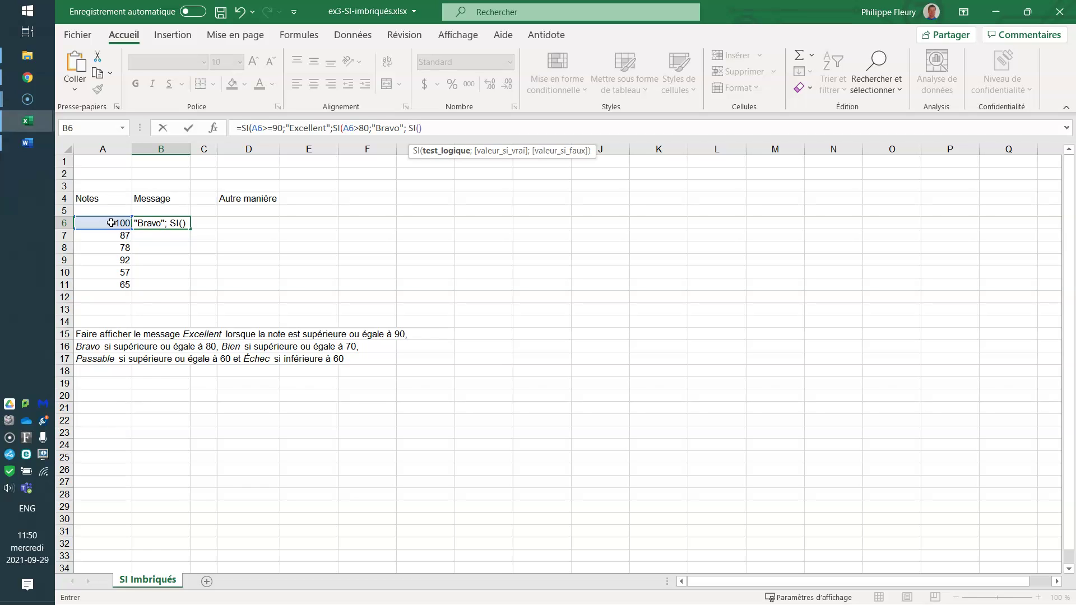
left_click(111, 223)
type(">70;\"")
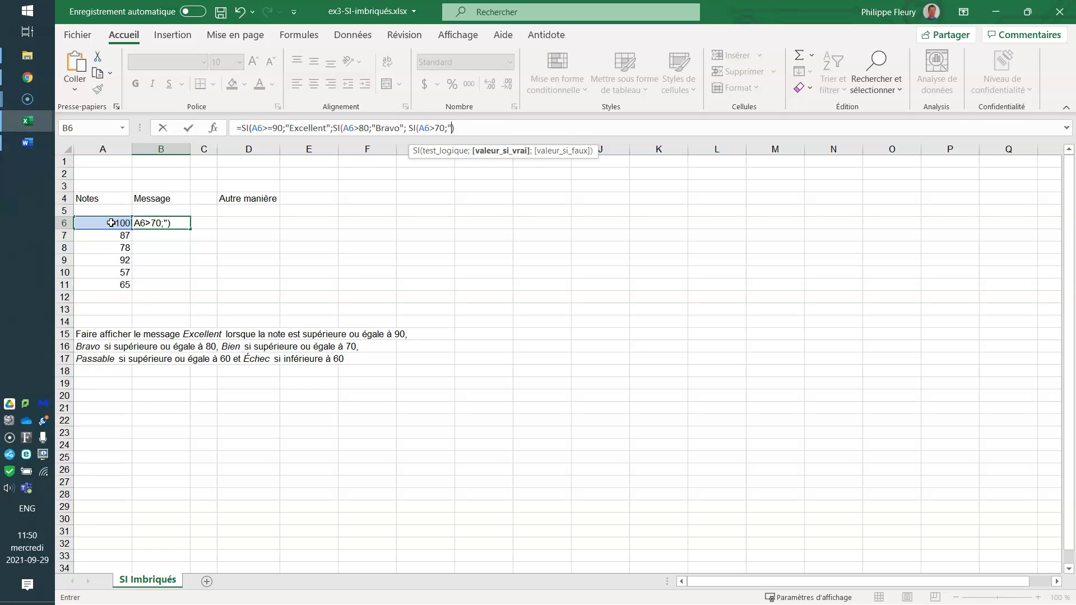
type("Bien\";")
Step: Nest a fourth SI in the B6 formula, testing A6>60 and returning "Passable" when true
type("SI*")
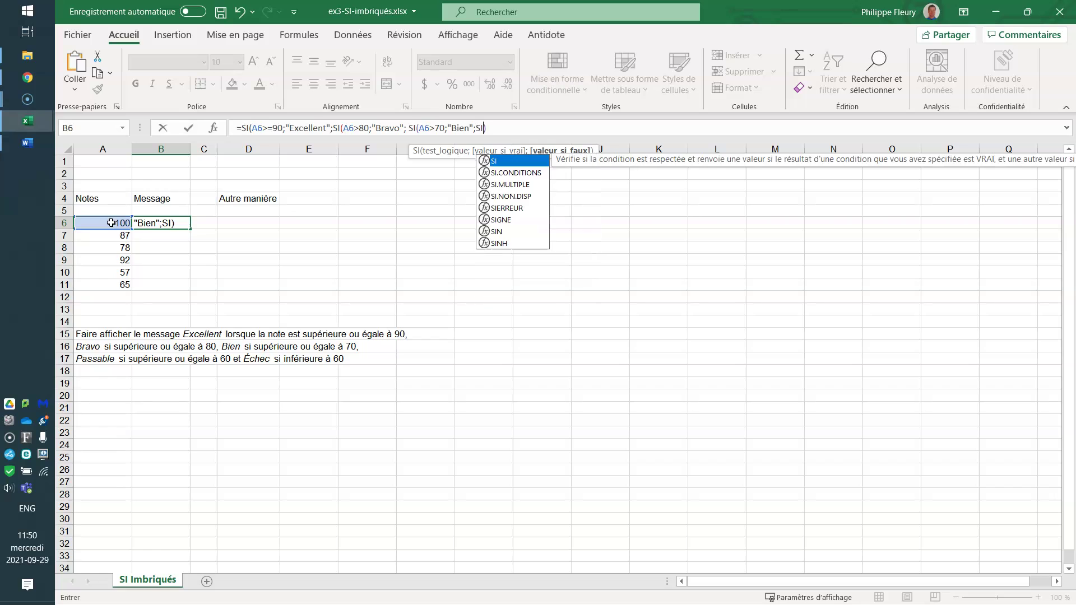
type("(")
left_click(112, 223)
type(">")
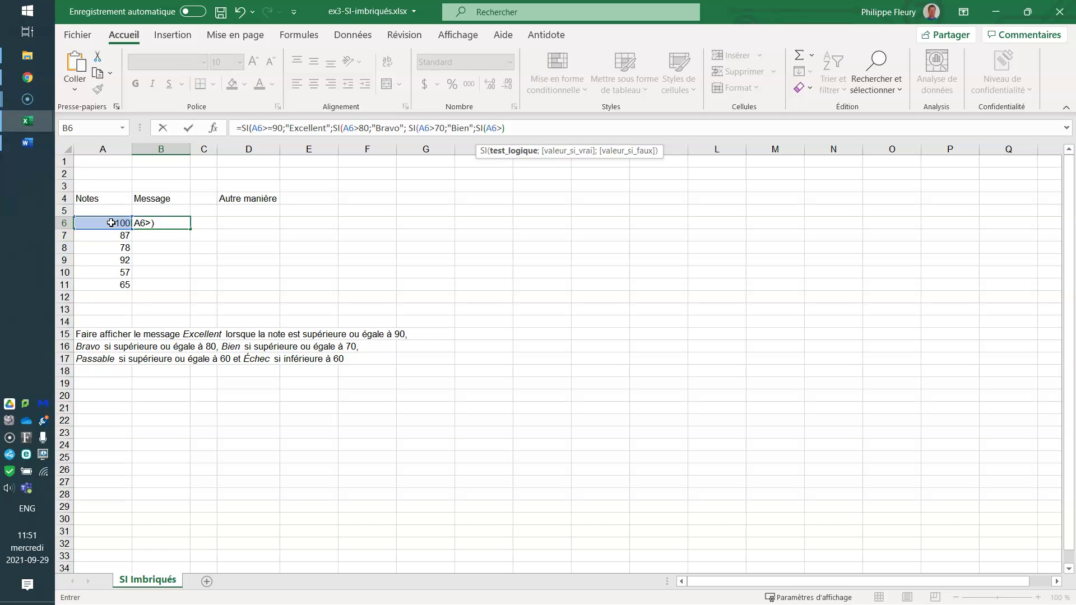
type("60;\"")
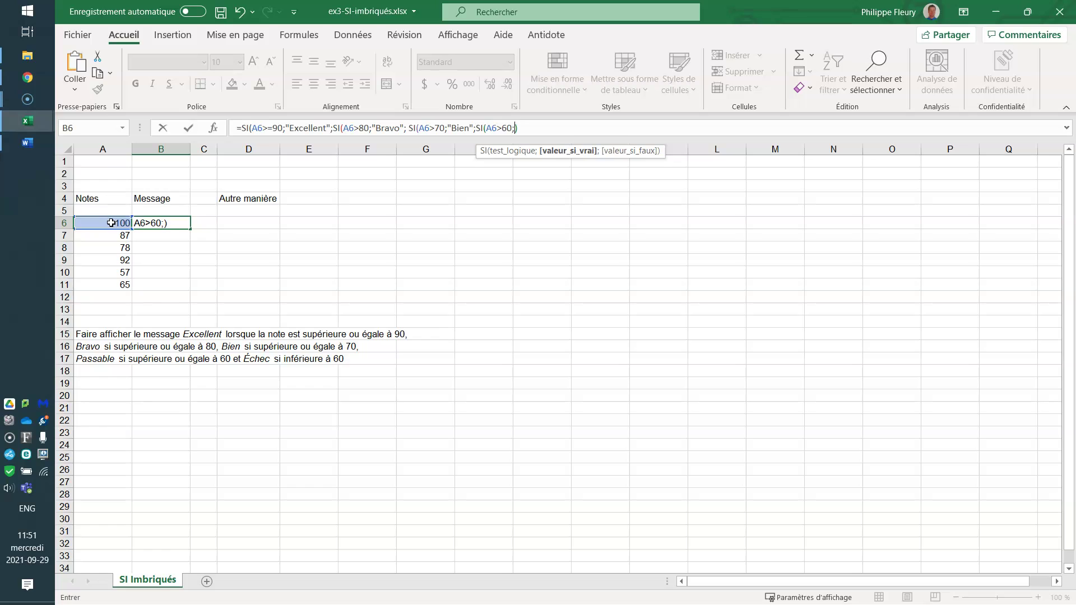
type("Passable\";")
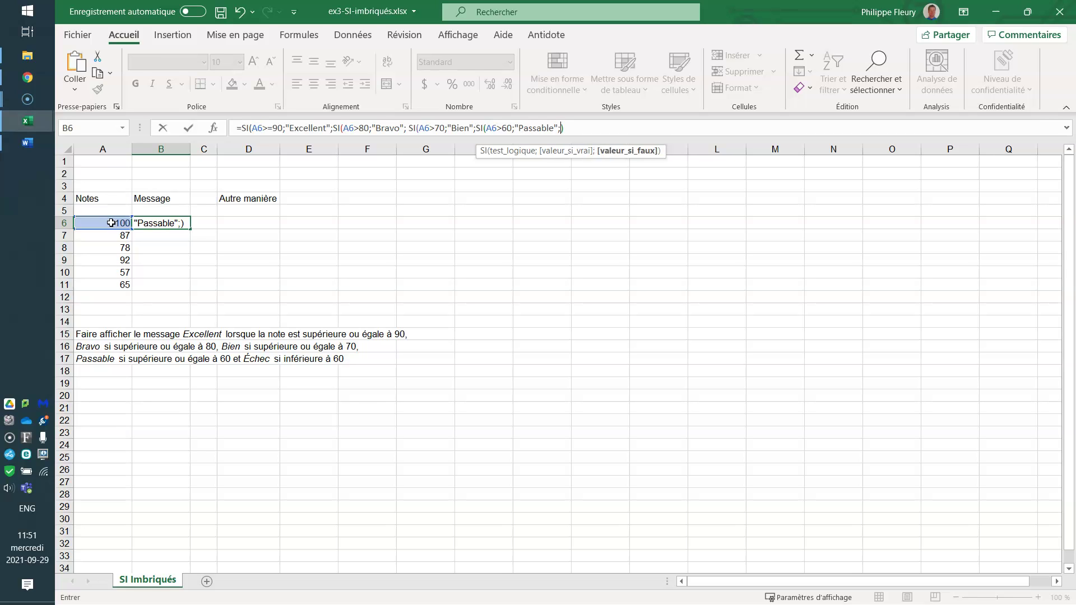
Step: Finish the B6 formula with "Échec" as the last false value, accepting the proposed parenthesis correction, and fill it down to B11
type("\"Échec\"")
key("Return")
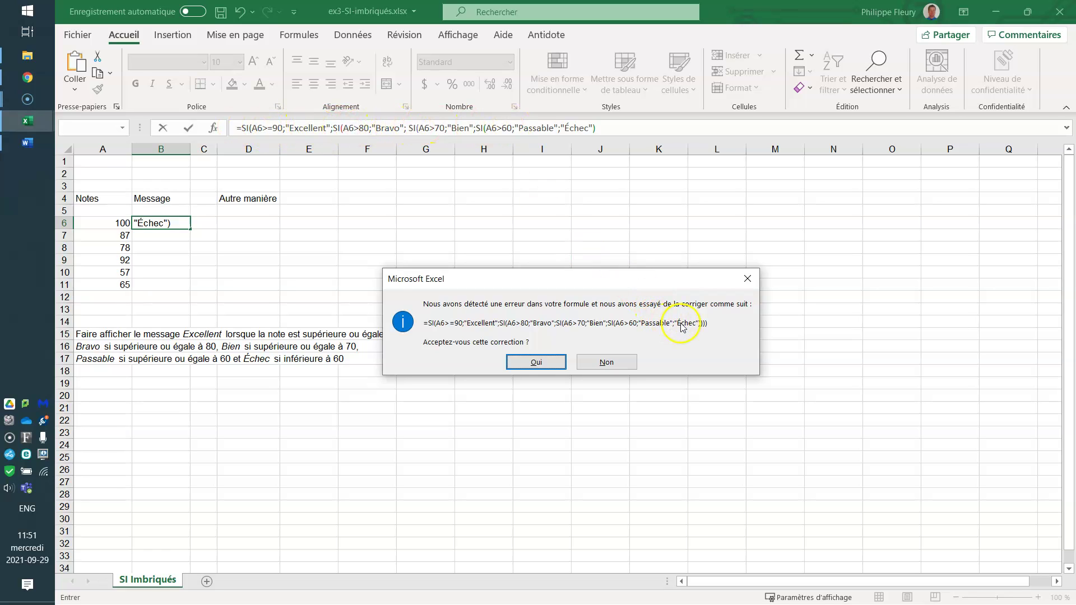
left_click(541, 362)
left_click_drag(190, 229, 190, 290)
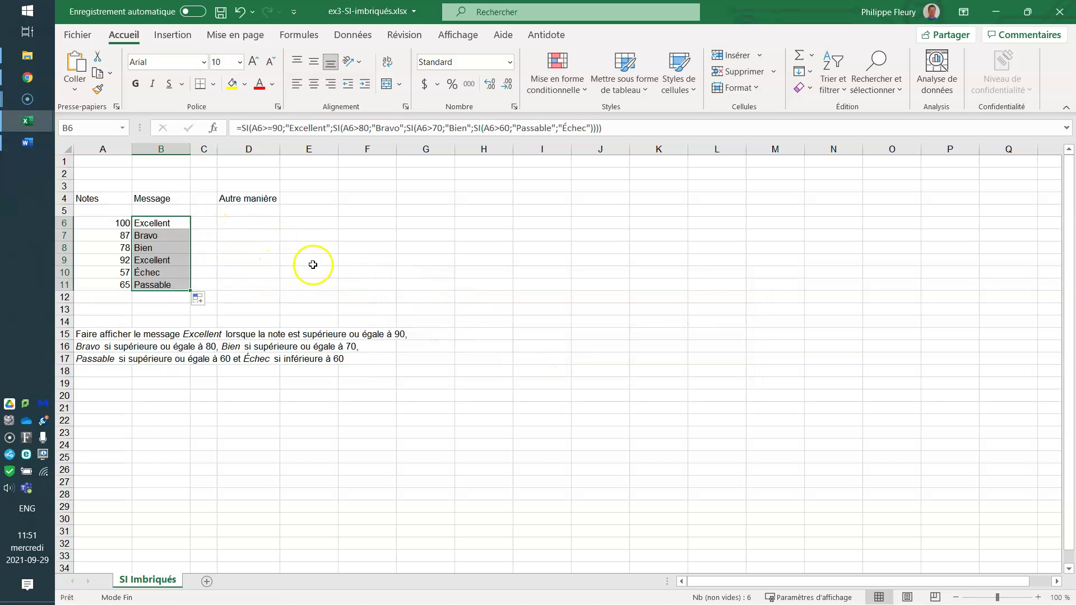
Step: Test the boundary case by entering a grade of 70 in A10, and undo that entry
left_click(106, 273)
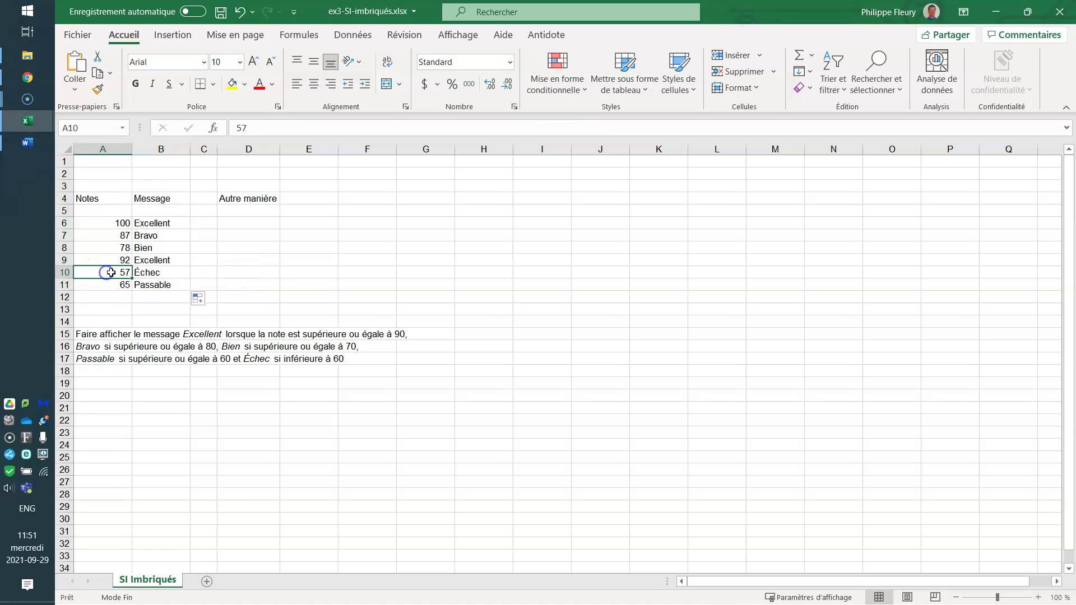
type("70")
key("Return")
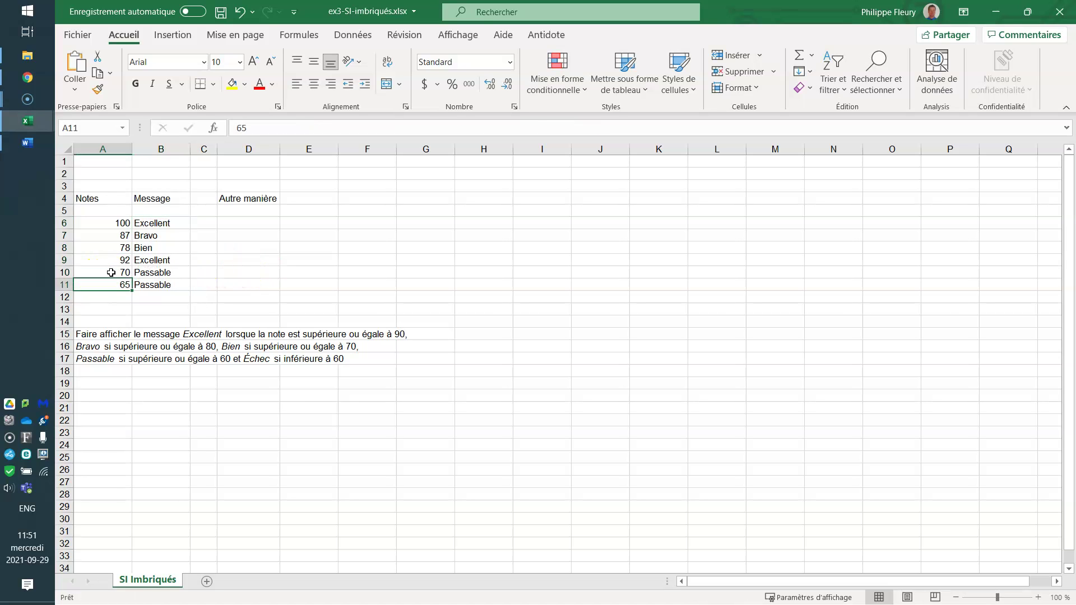
key("ctrl+z")
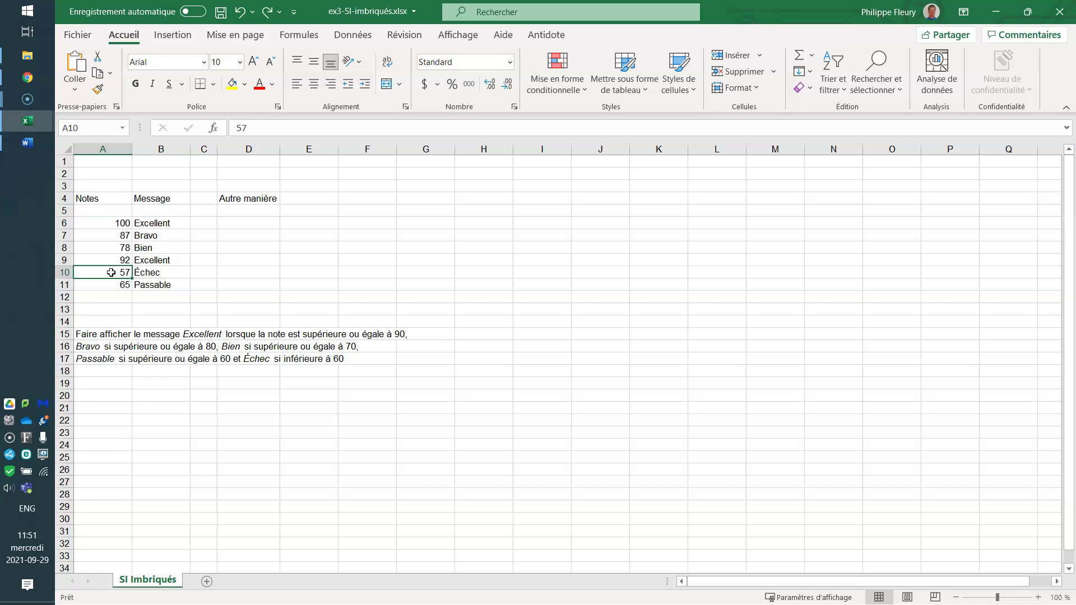
left_click(140, 223)
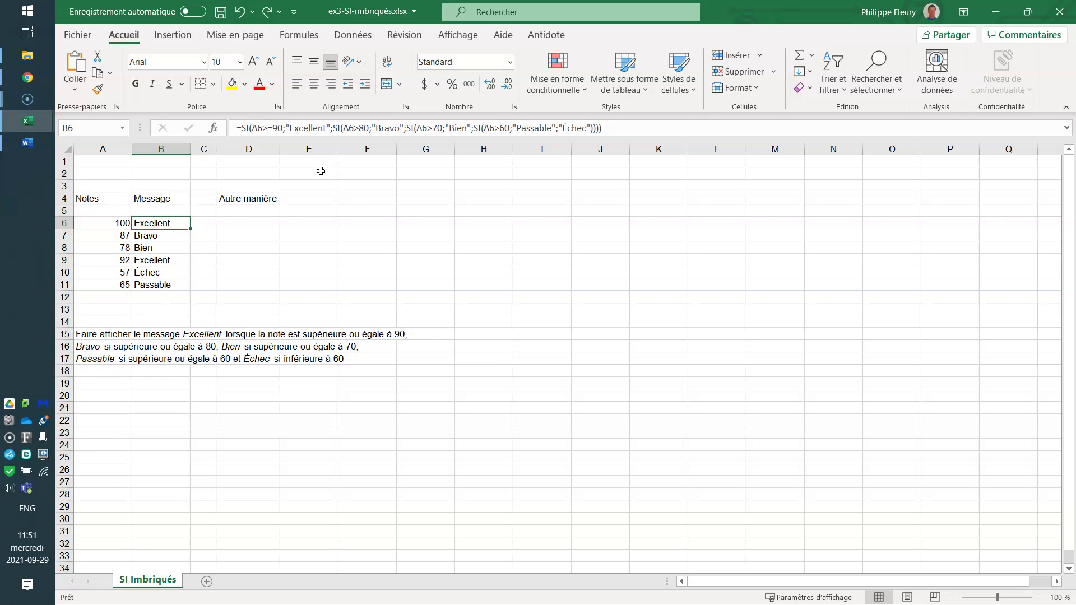
left_click(136, 386)
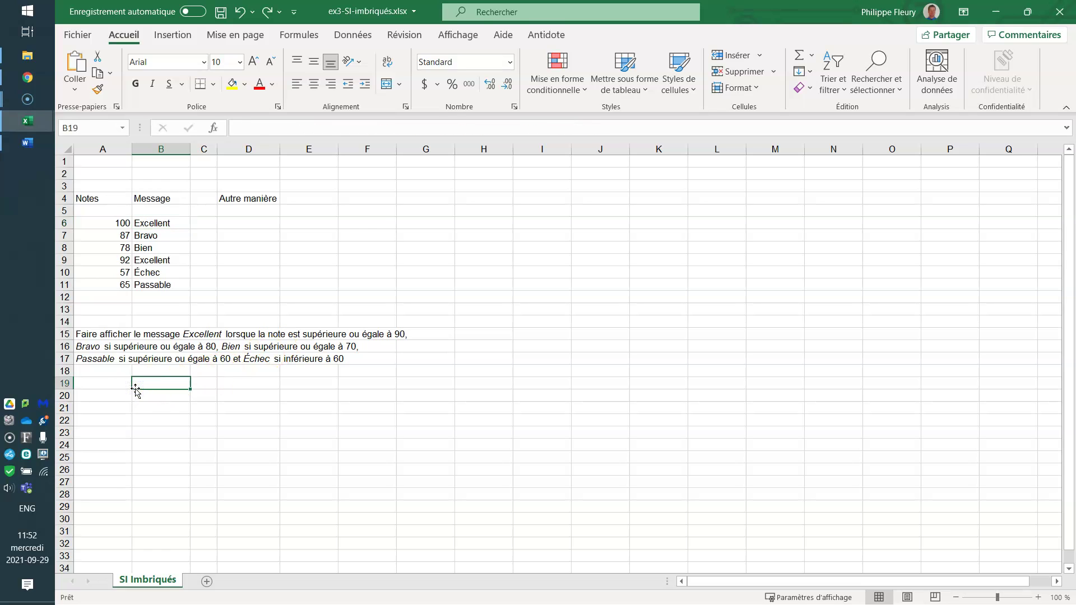
type("0")
key("Return")
type("6")
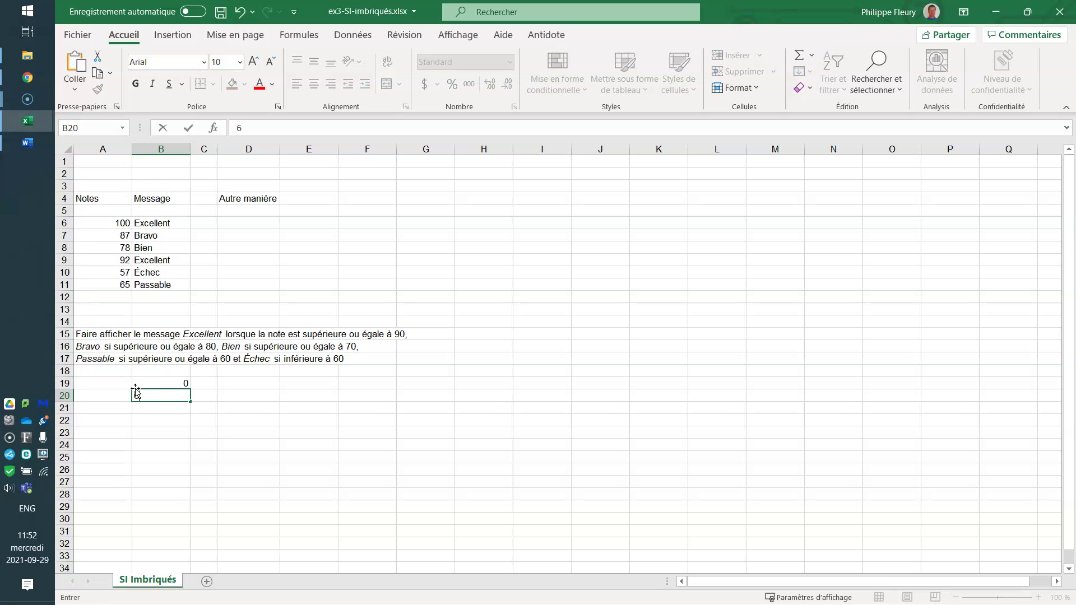
key("Return")
left_click(136, 386)
key("shift+Down")
key("Delete")
Step: Start a trial threshold table below the instructions with 60 in B19 and "Échec" in C19
left_click(136, 387)
type("60")
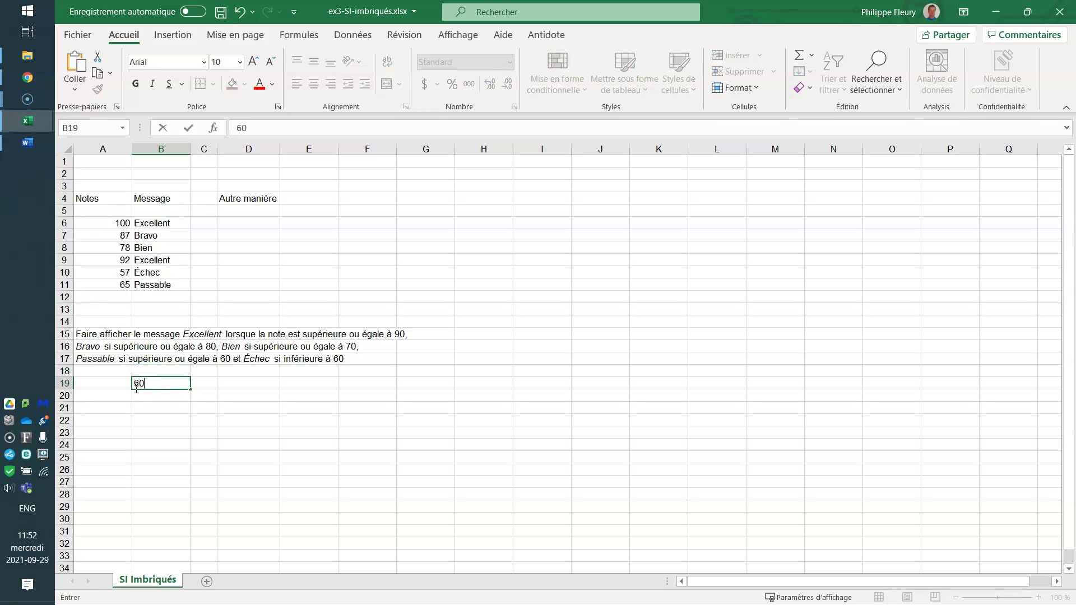
key("Tab")
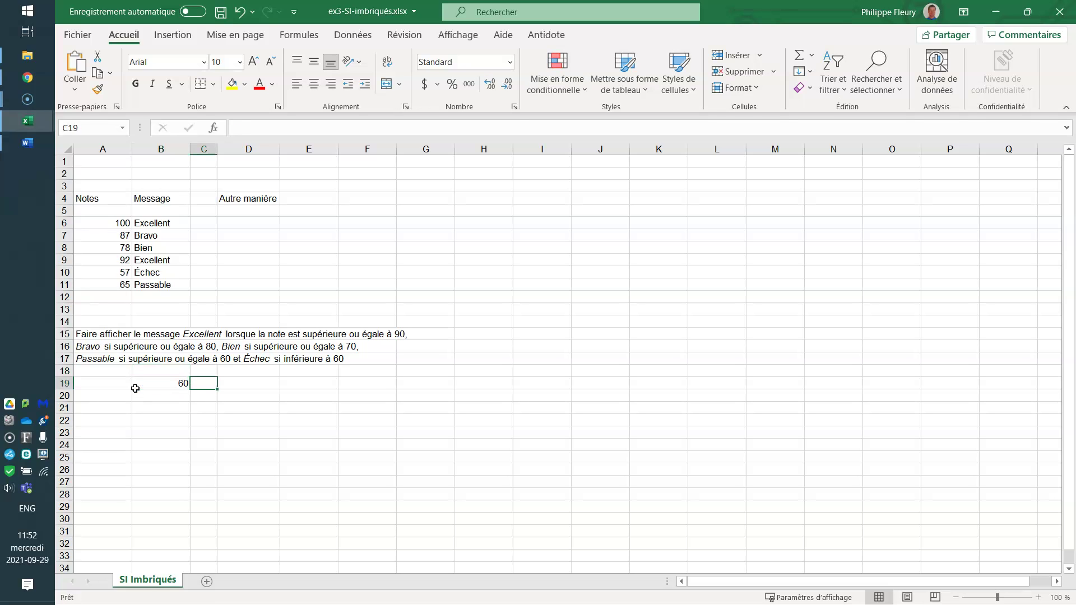
type("Éechec")
key("Return")
key("Up")
key("Right")
type("Échec")
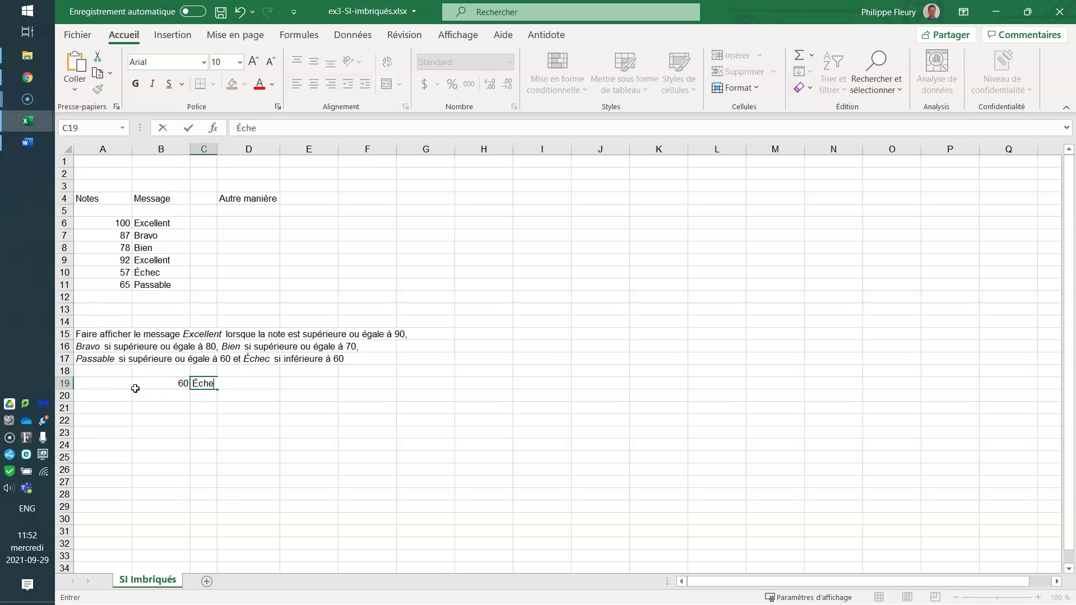
key("Return")
Step: Add the thresholds 70 in B20 and 80 in B21 to the trial table
left_click(136, 393)
type("70")
key("Tab")
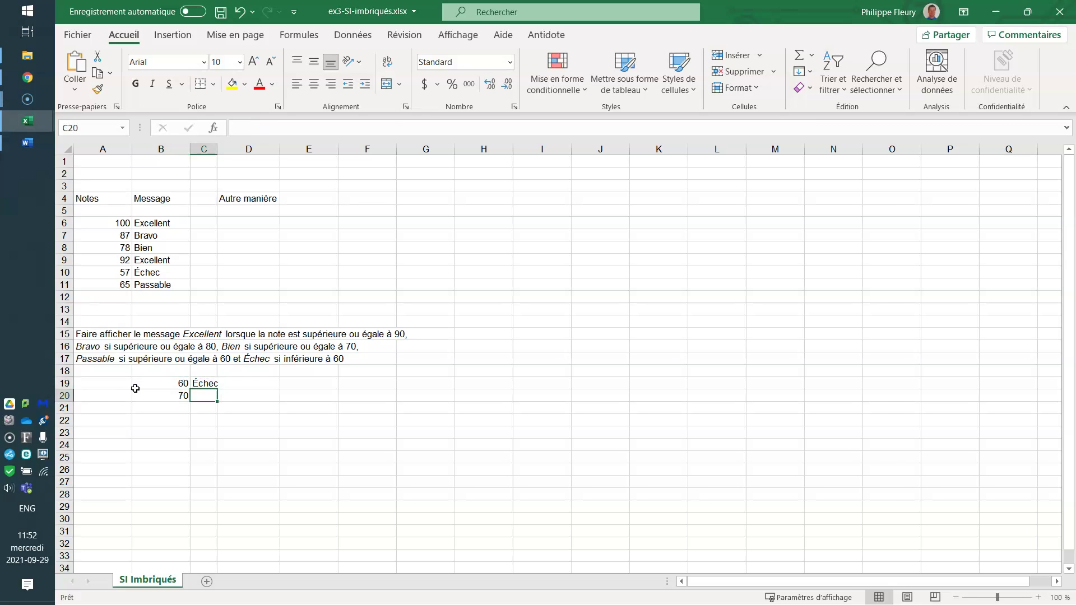
key("Left")
key("Left")
key("Down")
key("Right")
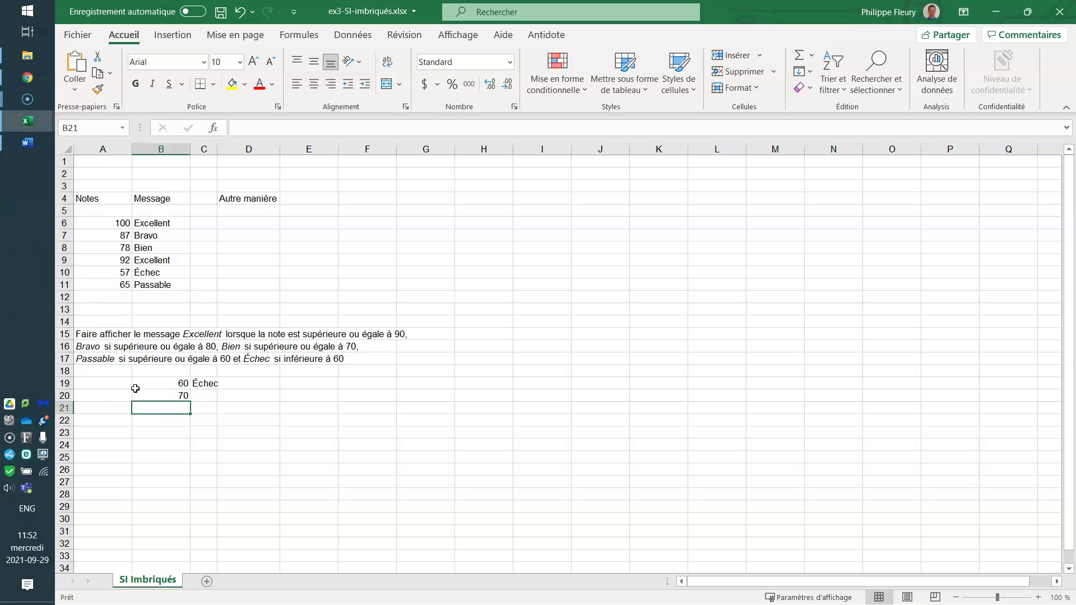
type("80")
key("Return")
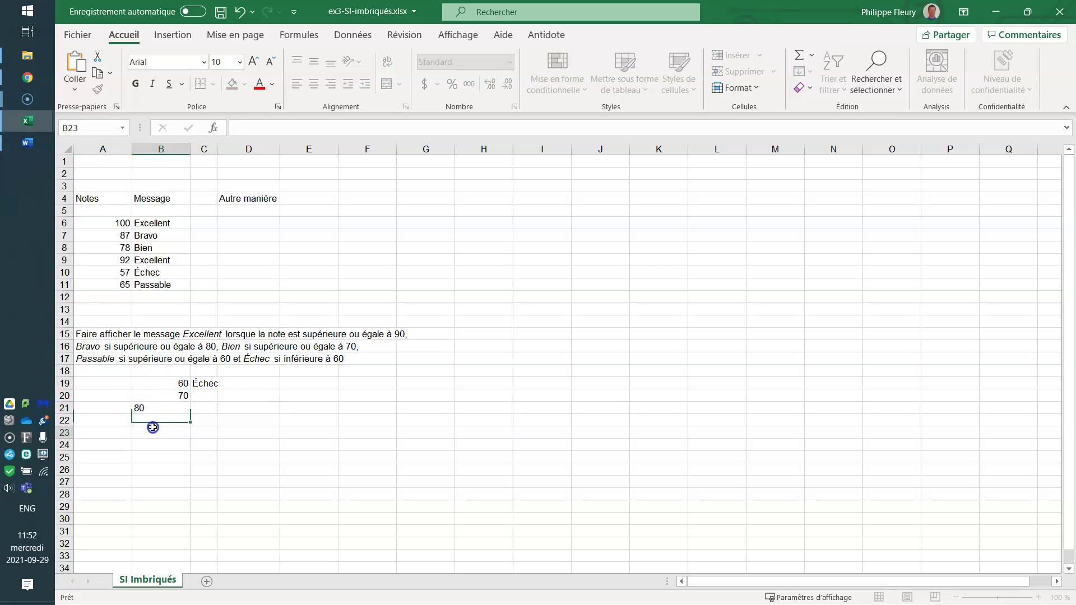
Step: Clear the trial threshold table in B19:C21
left_click(150, 431)
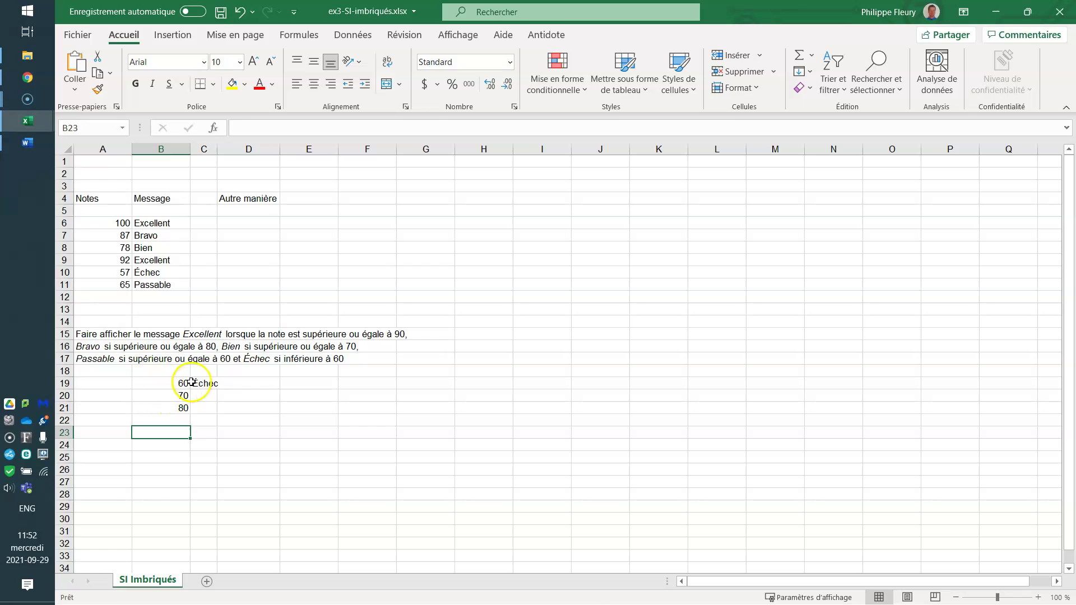
left_click(208, 384)
left_click_drag(168, 381, 205, 406)
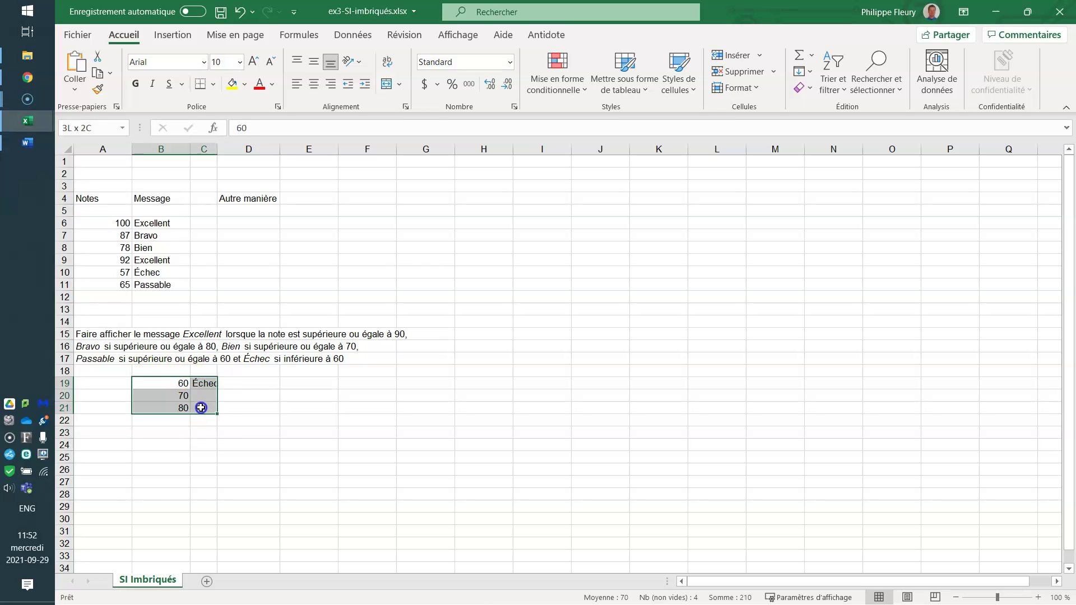
key("Delete")
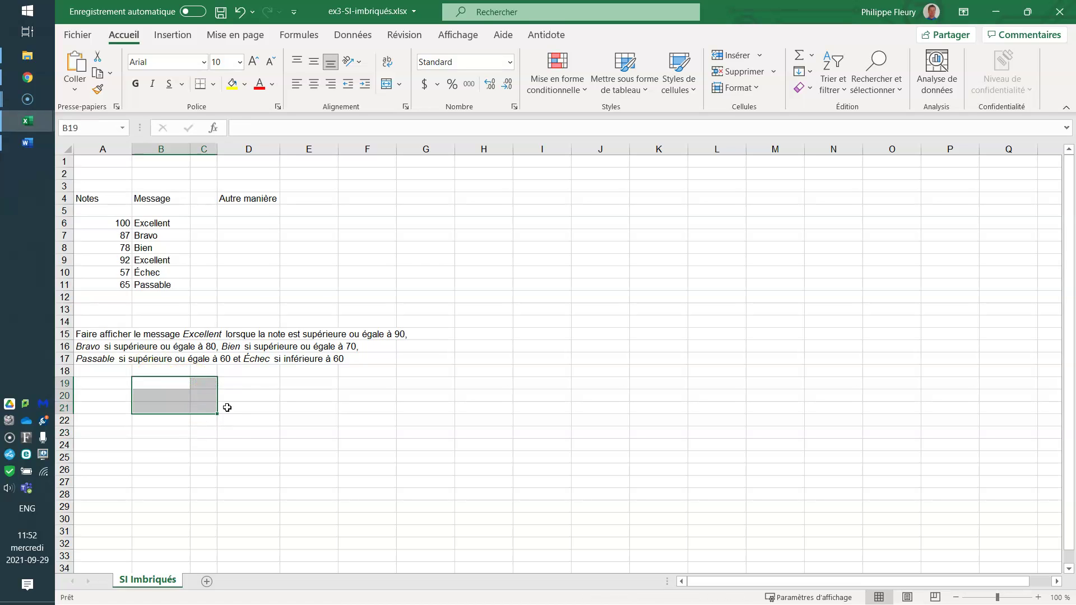
Step: Examine the B6 formula's logical test A6>=90, its true value "Excellent" and the nested SI functions serving as its false value
left_click(163, 223)
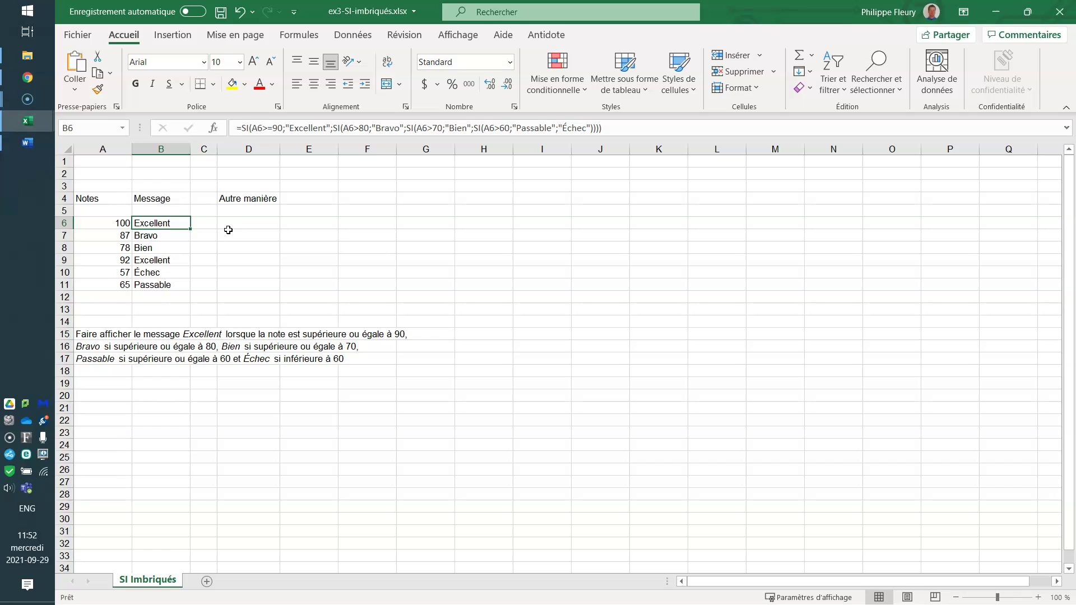
left_click_drag(239, 125, 650, 127)
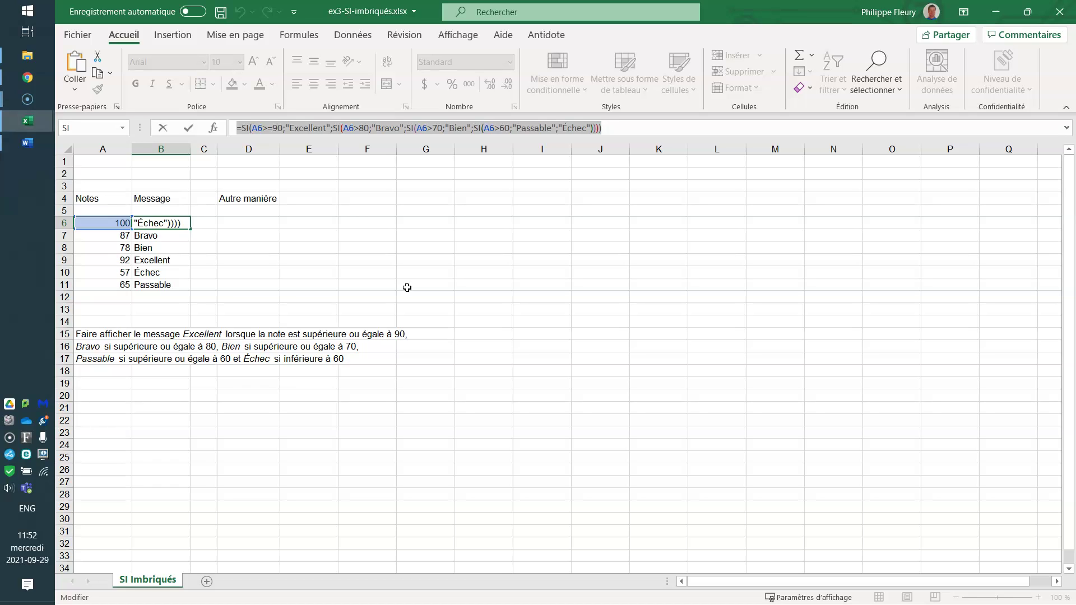
left_click(281, 127)
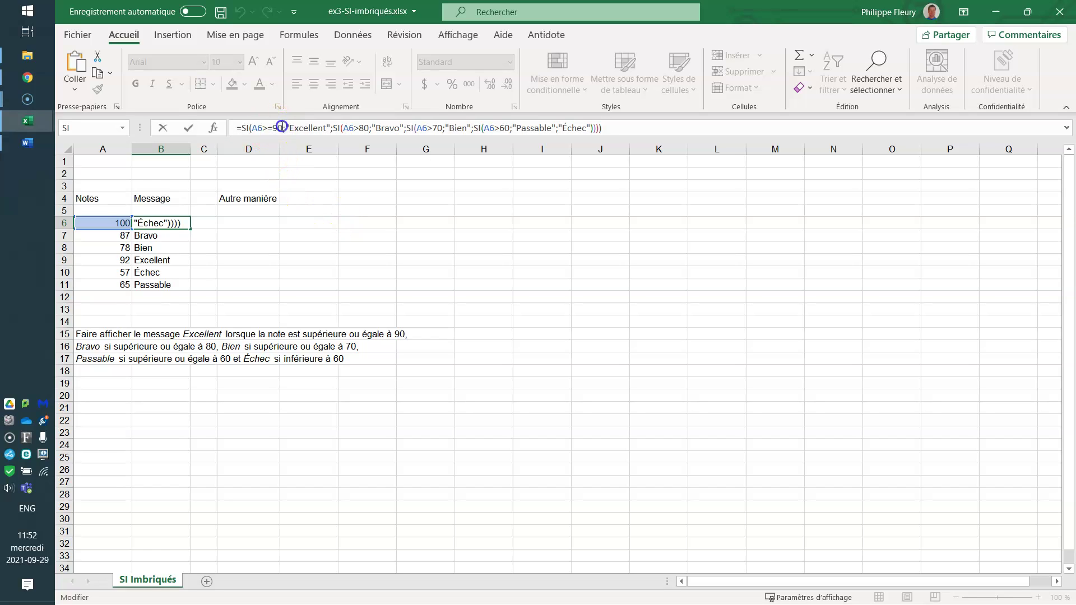
left_click_drag(250, 128, 598, 127)
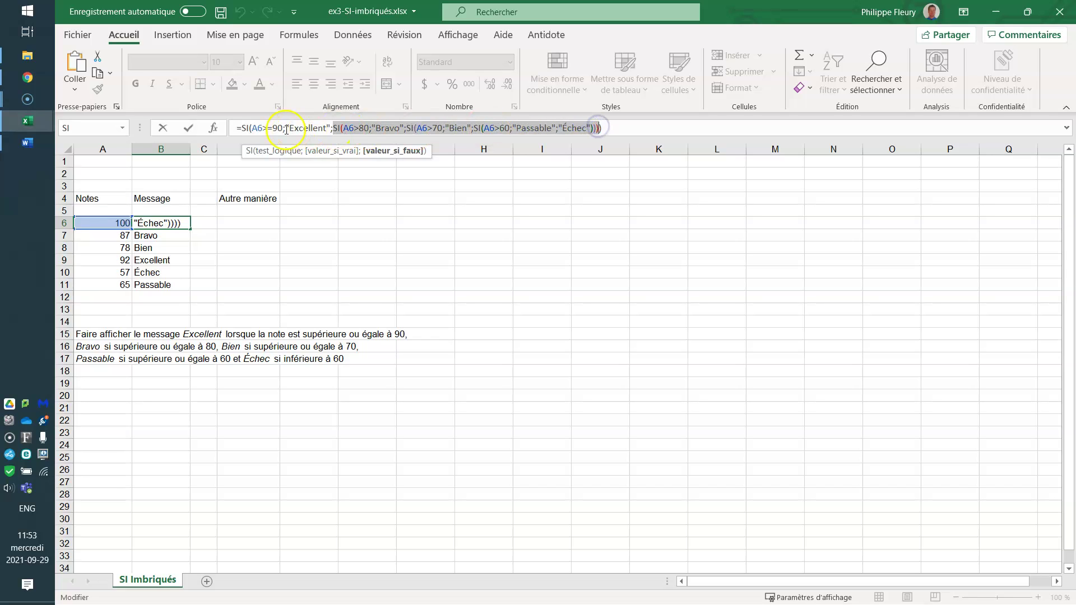
left_click(286, 128)
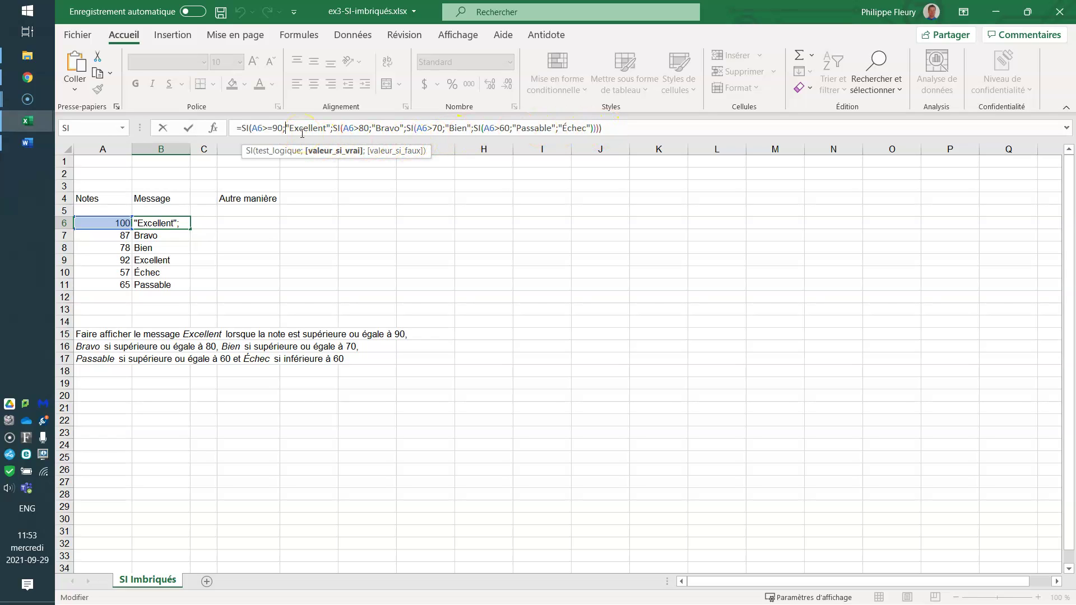
left_click(276, 128)
left_click(323, 126)
left_click_drag(328, 128, 284, 128)
left_click(255, 128)
left_click_drag(256, 129, 283, 128)
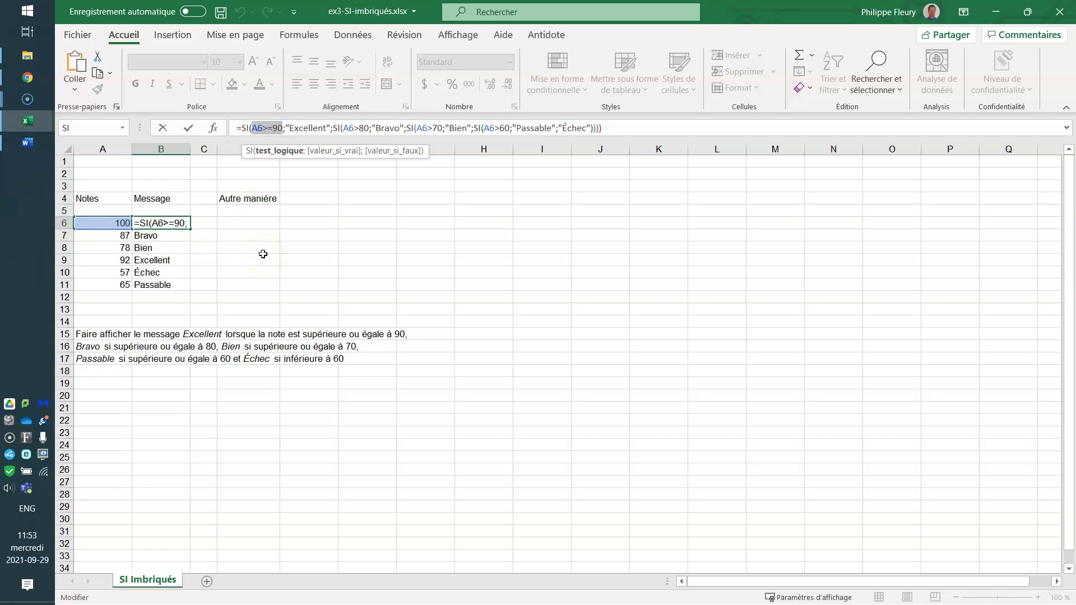
key("Return")
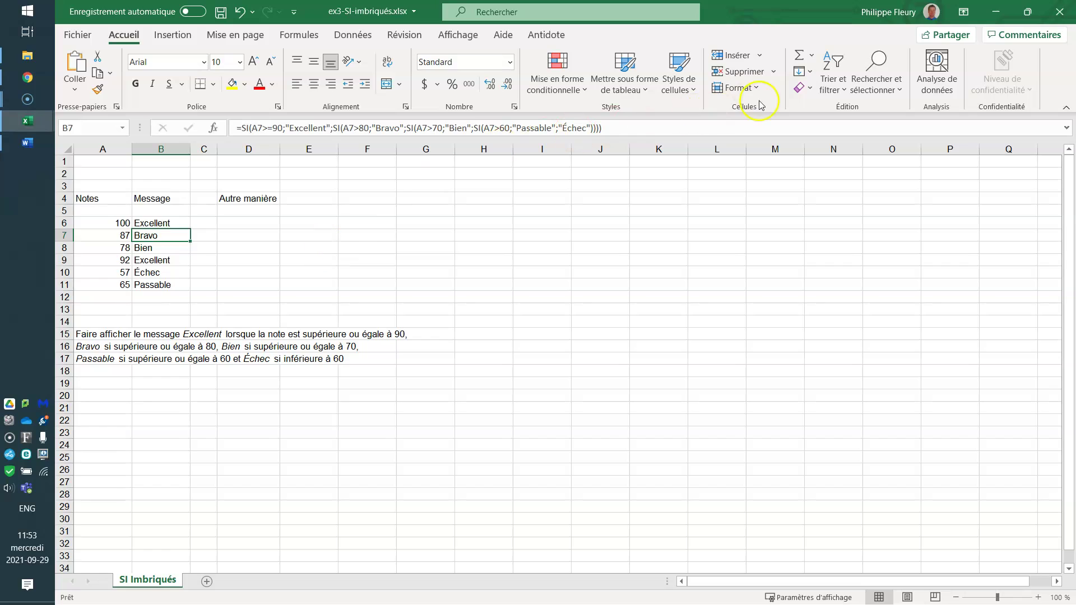